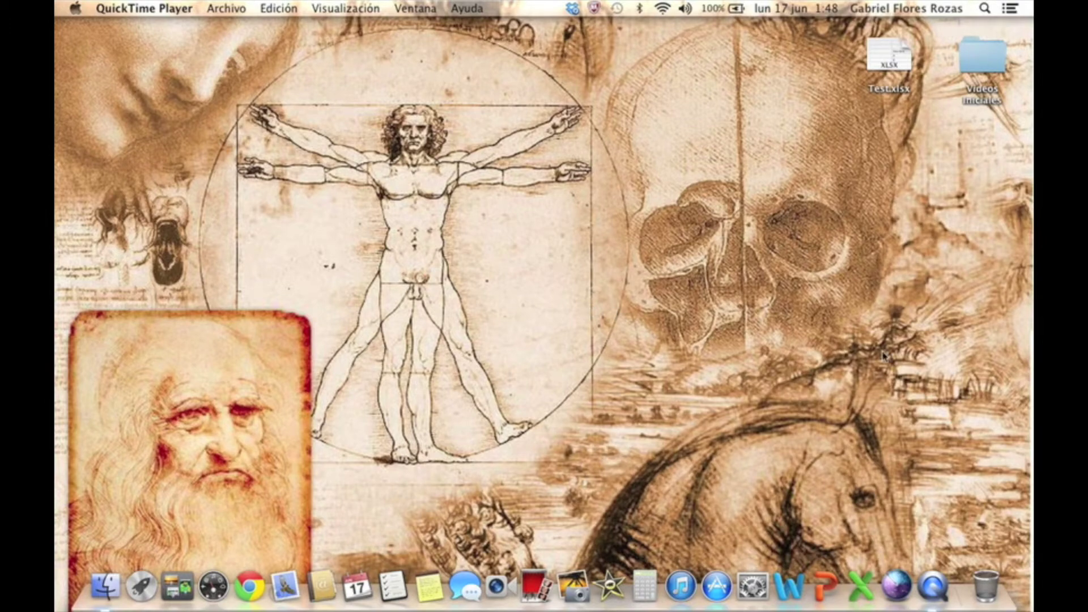
Launch Excel, create the blank workbook Libro1, and select cells H7:N16
left_click(862, 560)
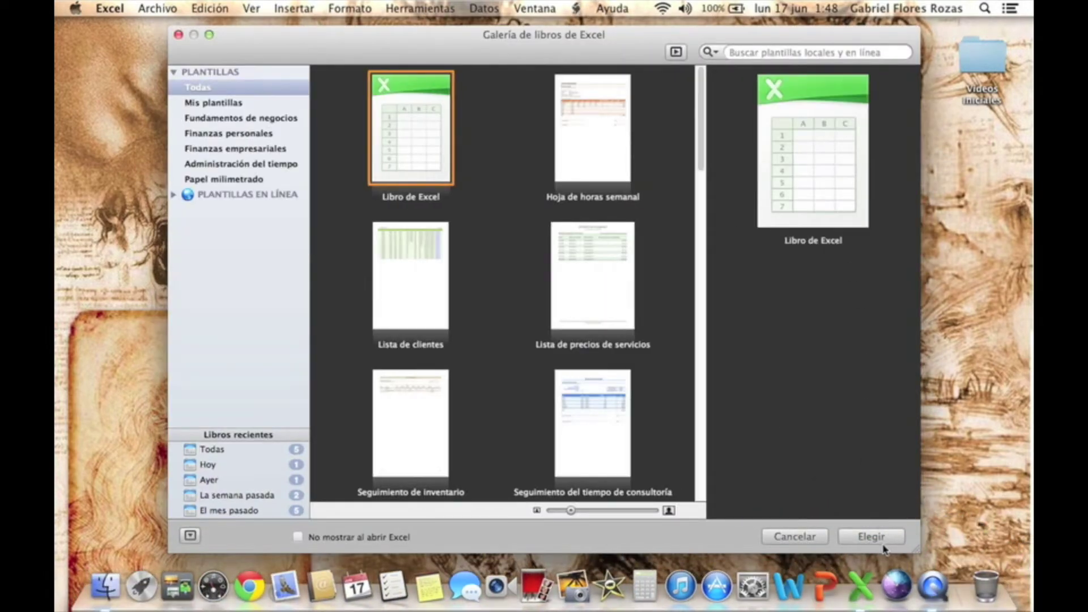
left_click(886, 541)
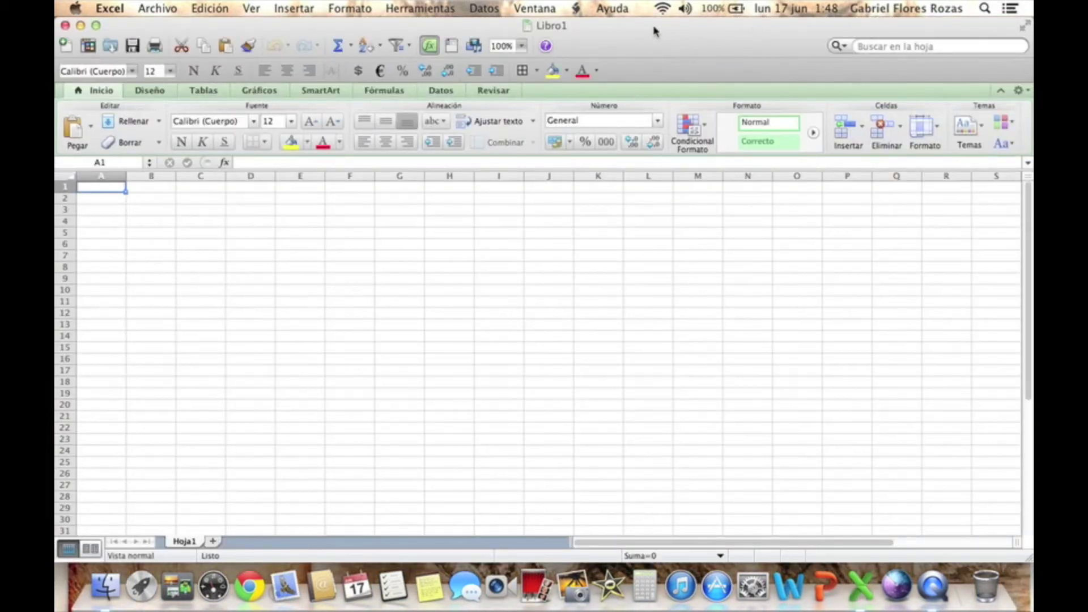
key("super+Tab")
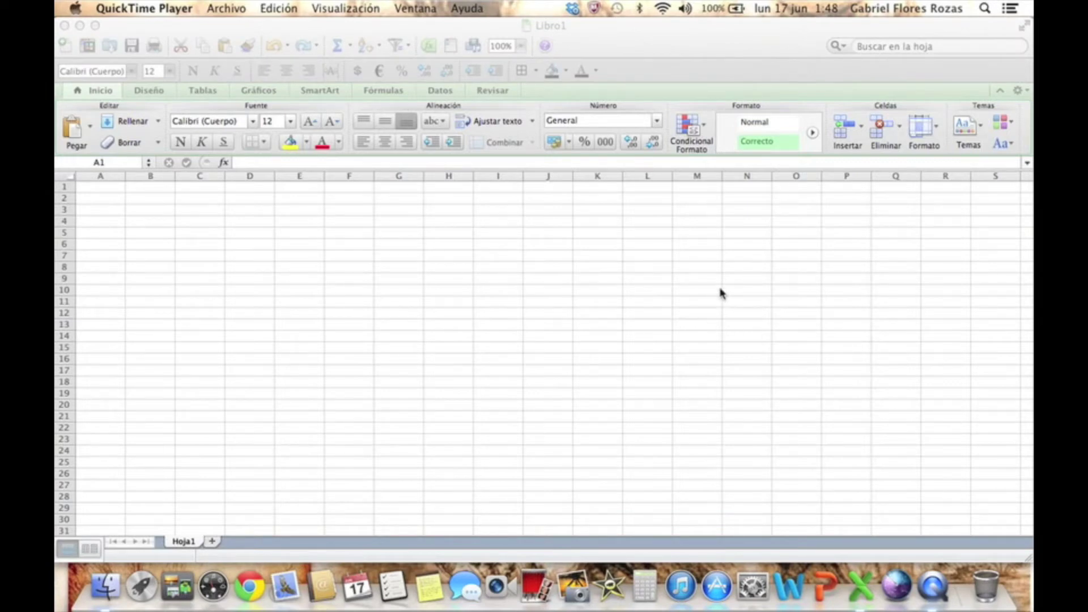
left_click(447, 273)
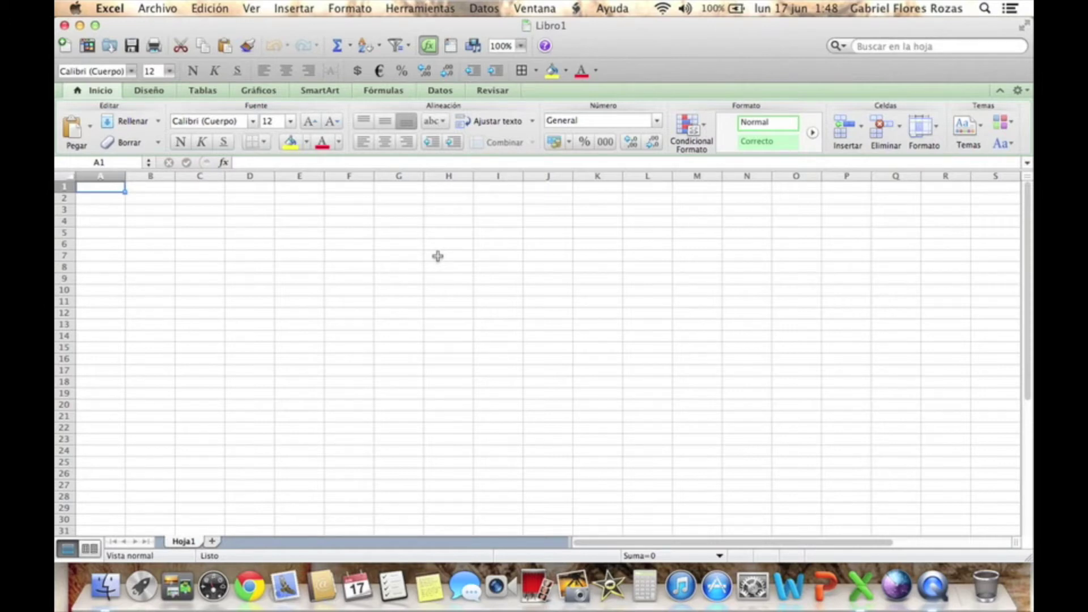
left_click_drag(438, 257, 727, 360)
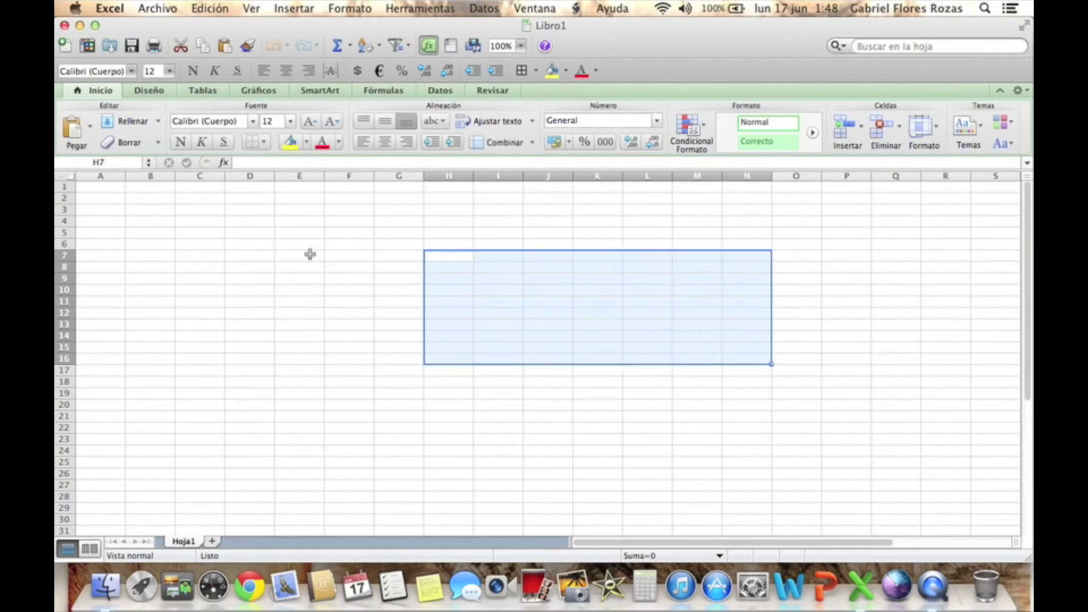
left_click(256, 244)
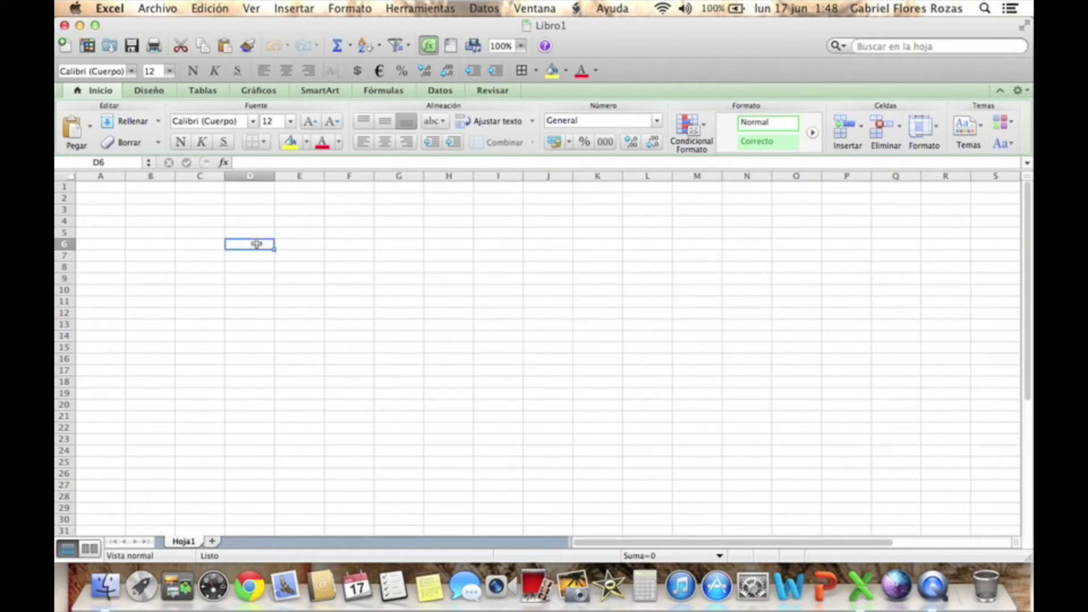
left_click(329, 312)
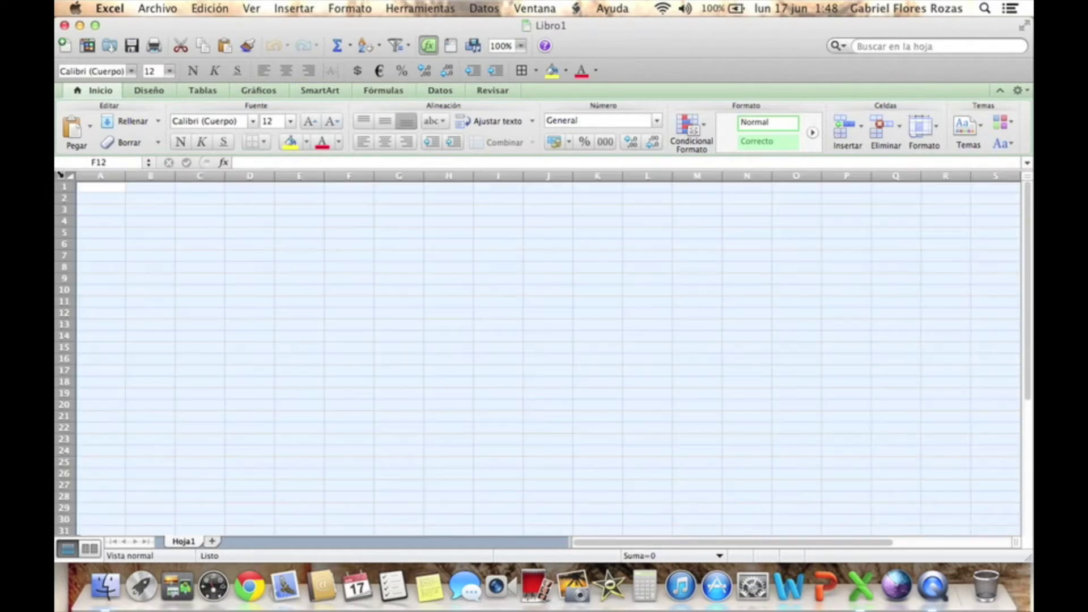
left_click(60, 174)
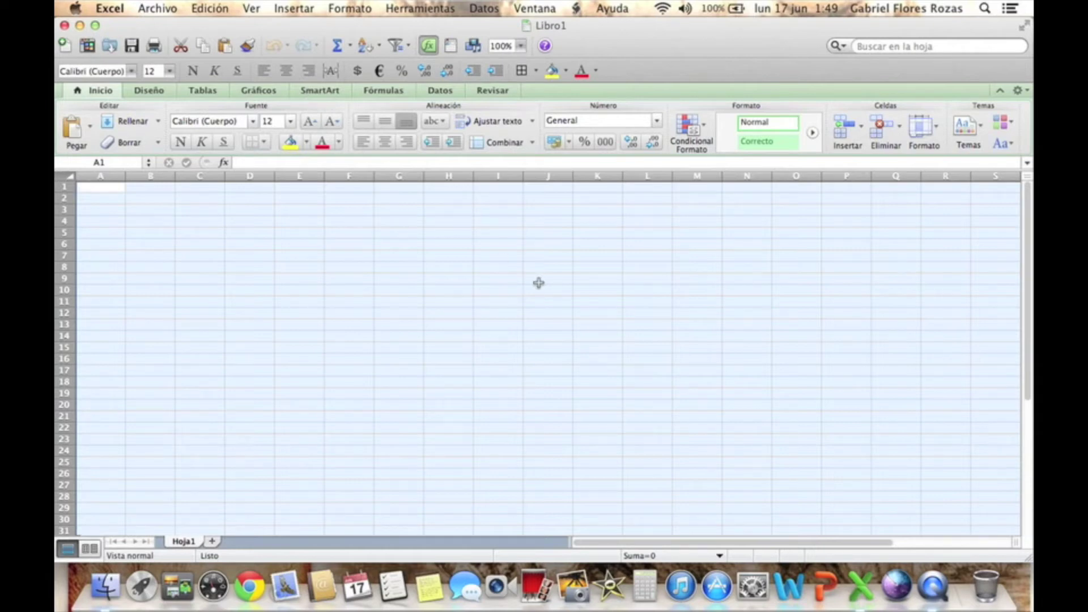
left_click(386, 323)
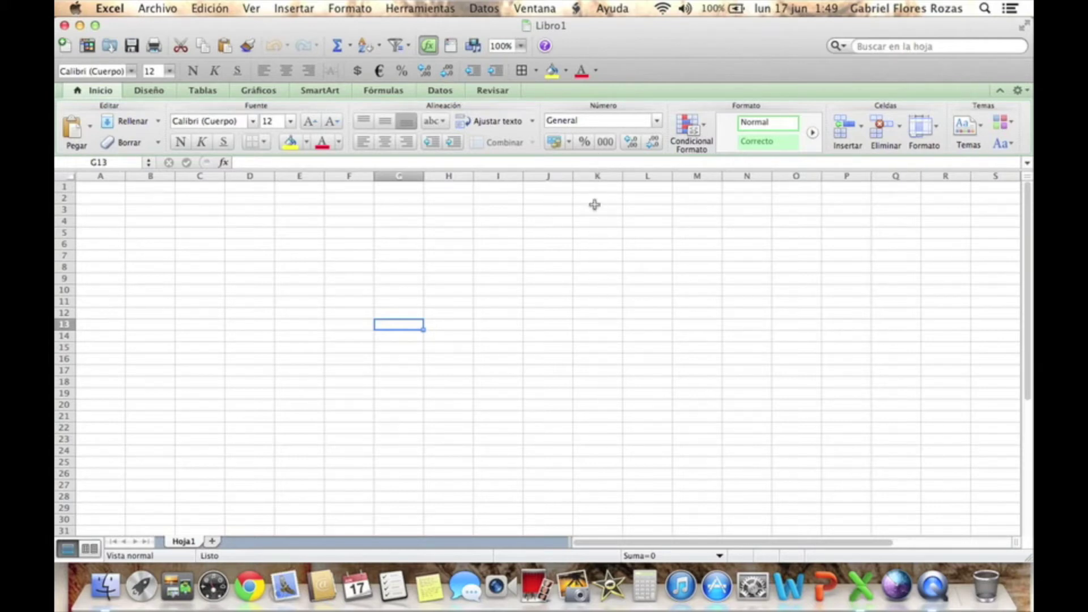
left_click(608, 175)
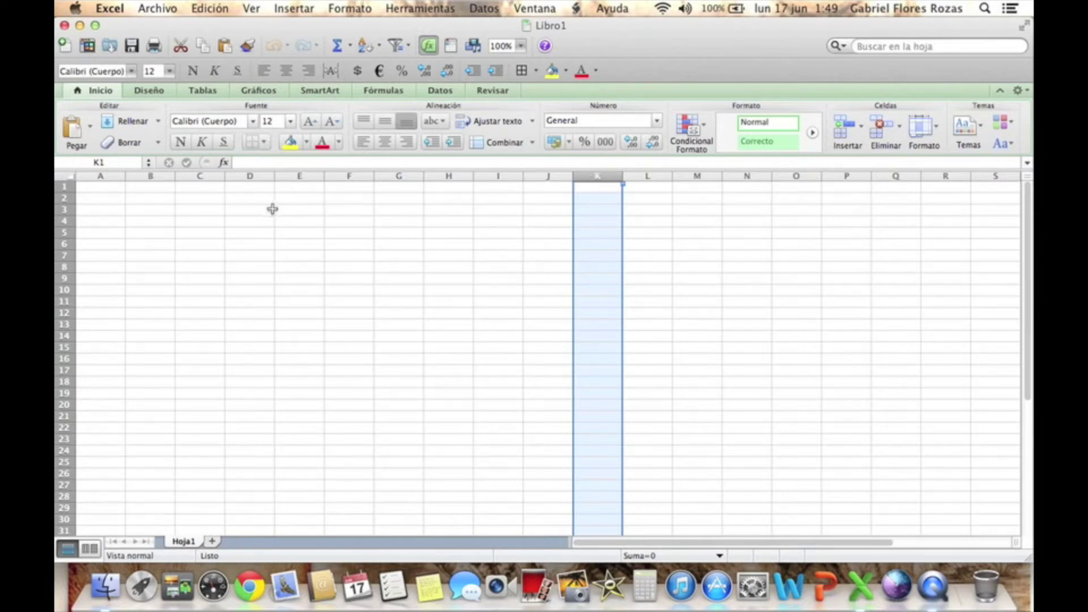
left_click(62, 290)
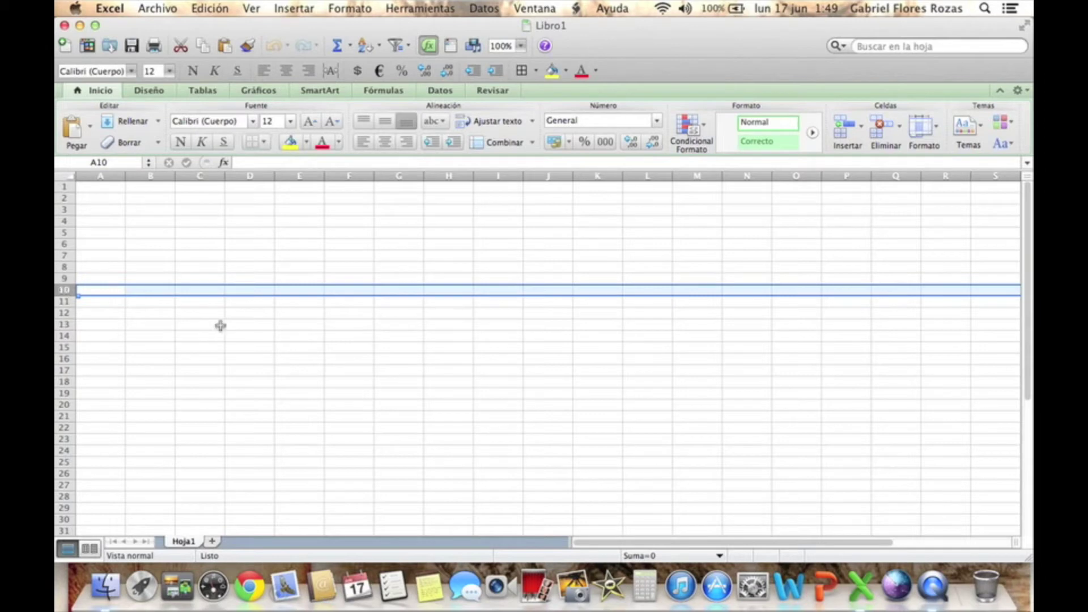
left_click(290, 325)
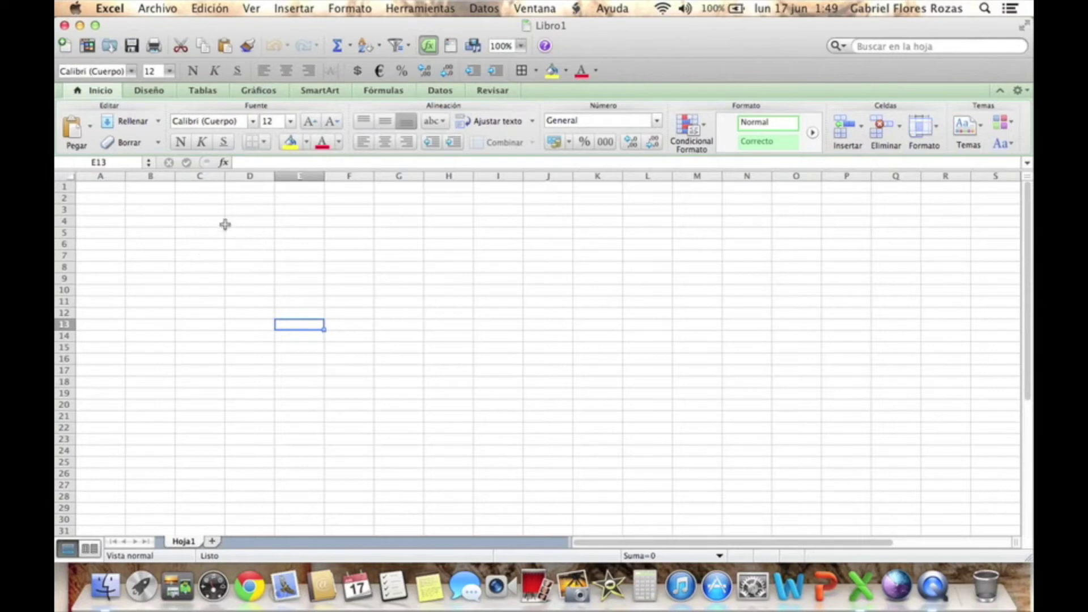
left_click(202, 244)
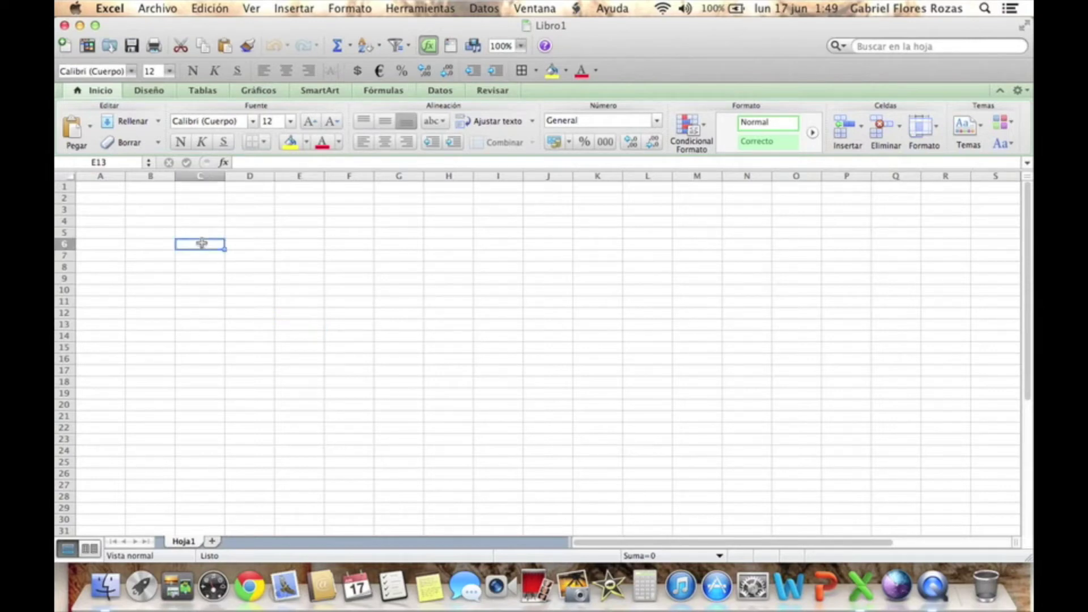
left_click_drag(201, 243, 396, 359)
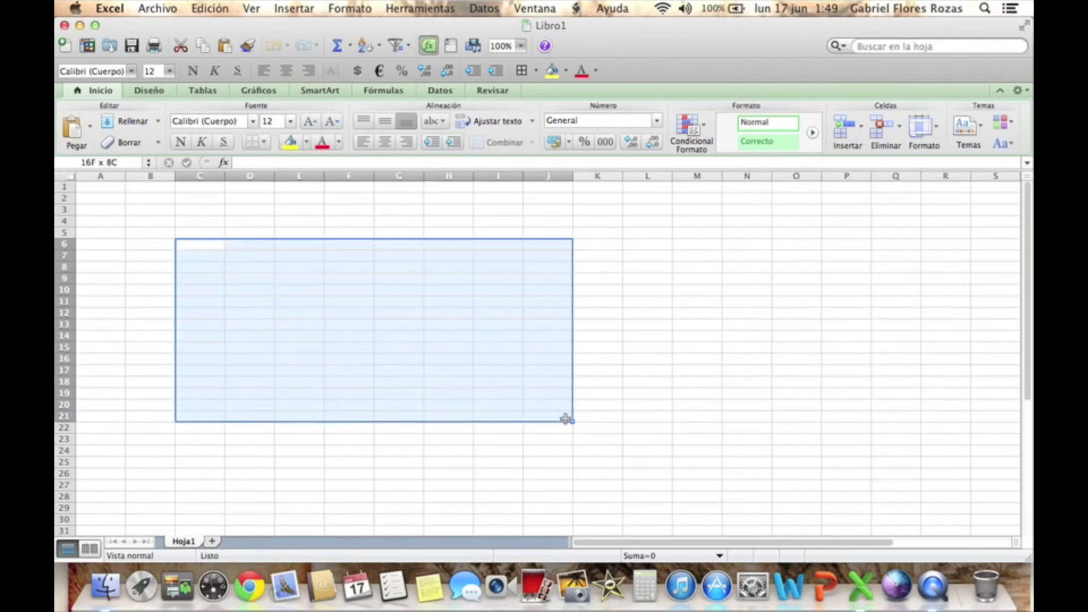
left_click_drag(395, 359, 621, 422)
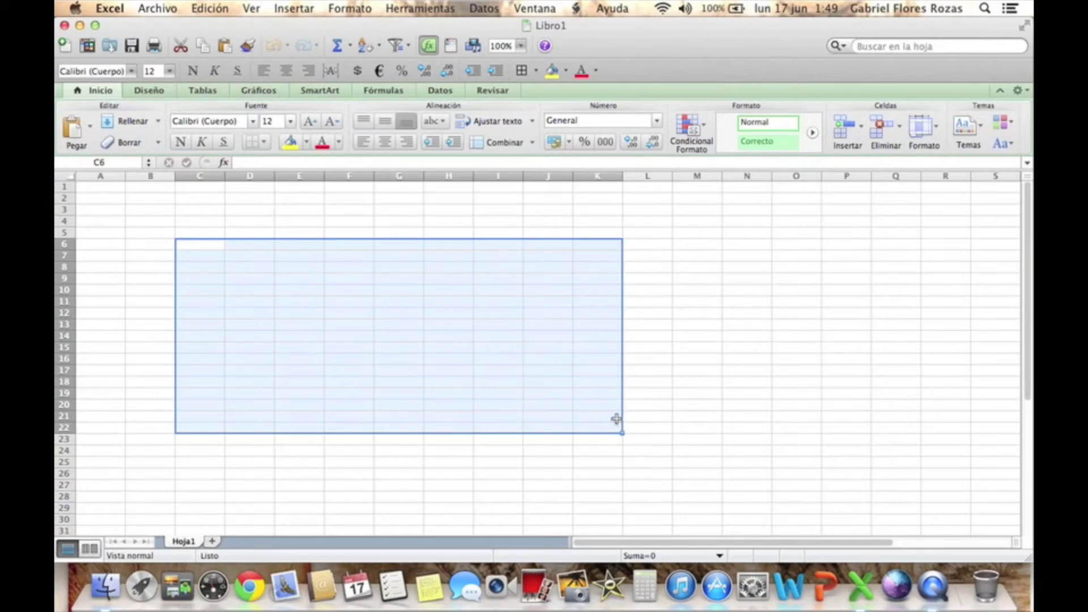
left_click(701, 313)
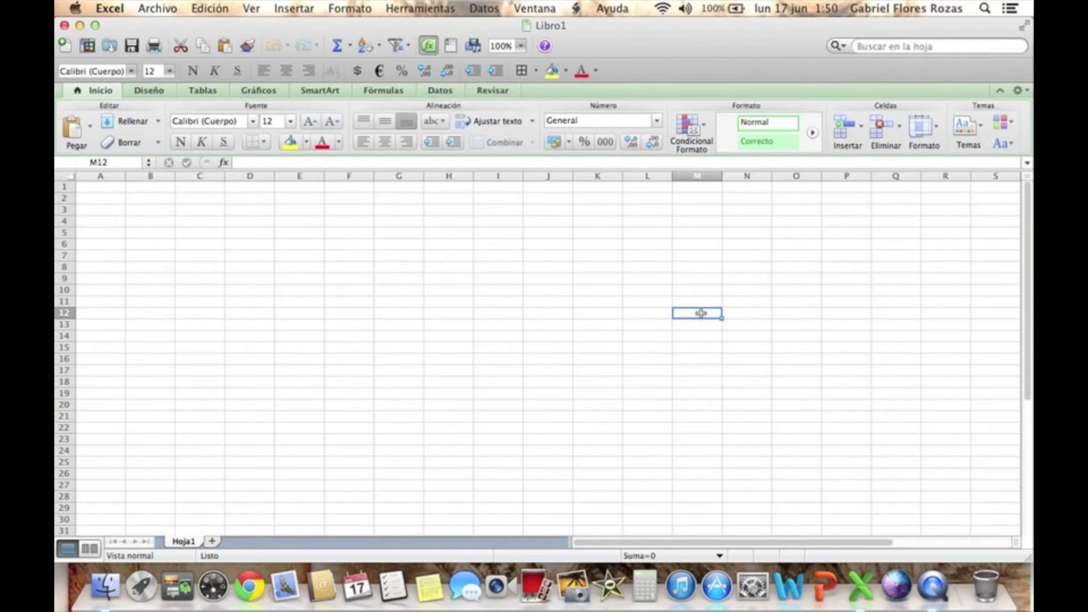
left_click(471, 322)
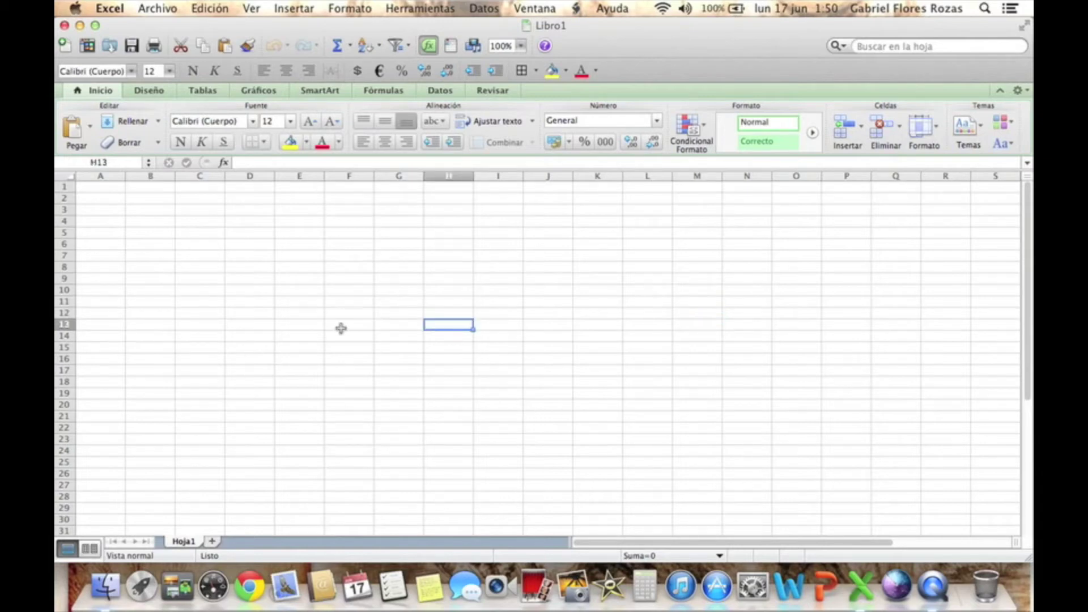
left_click(295, 253)
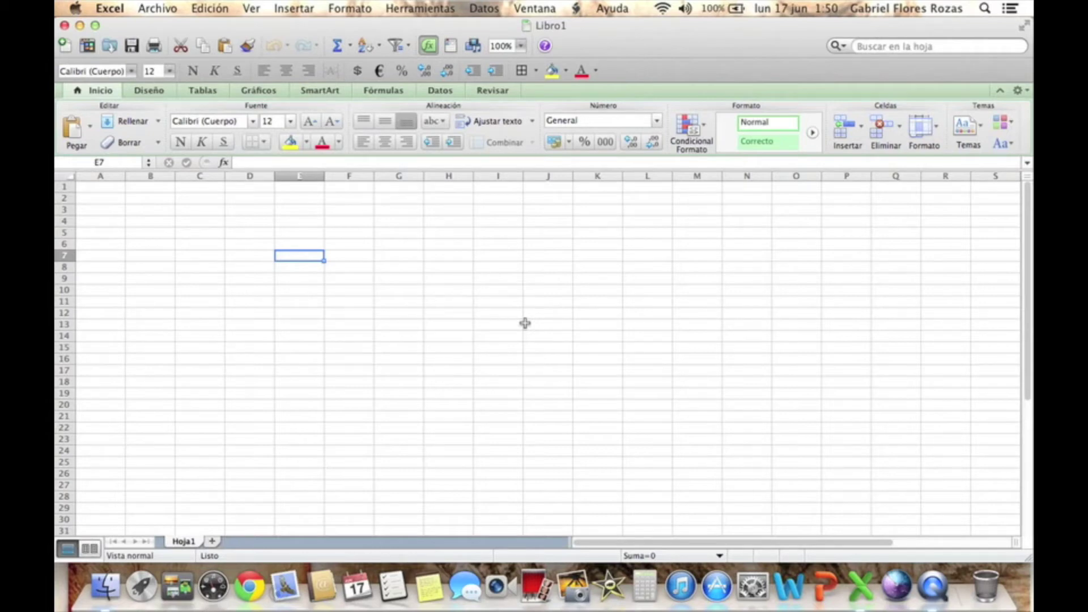
Enter the letters A, B, C, D down column E from E7 to E10
type("A")
key("Return")
type("B")
key("Return")
type("C")
key("Return")
type("D")
key("Return")
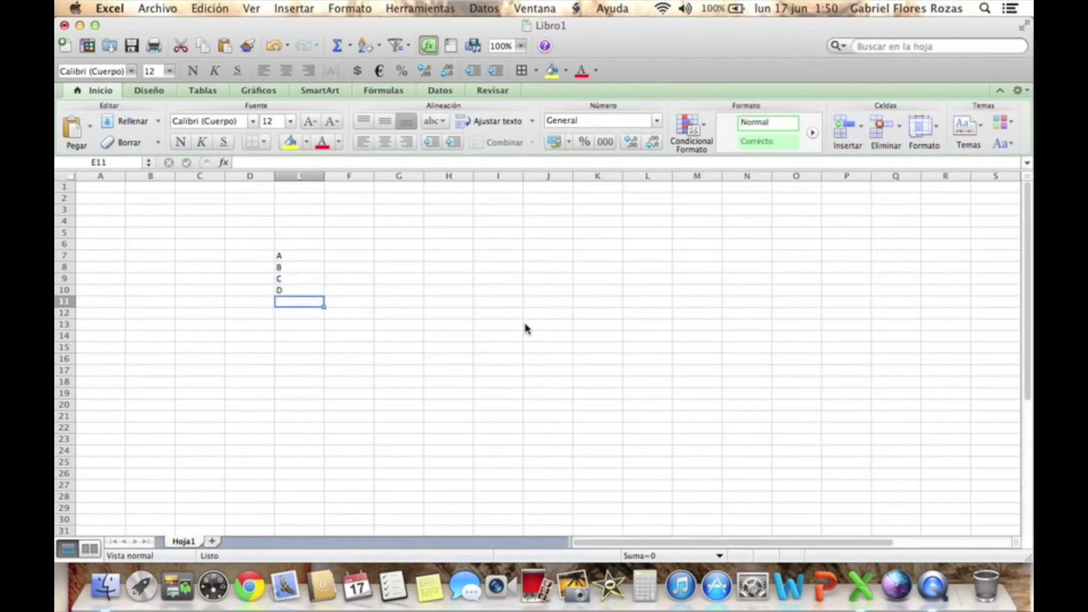
key("Right")
key("Up")
key("Up")
key("Up")
key("Up")
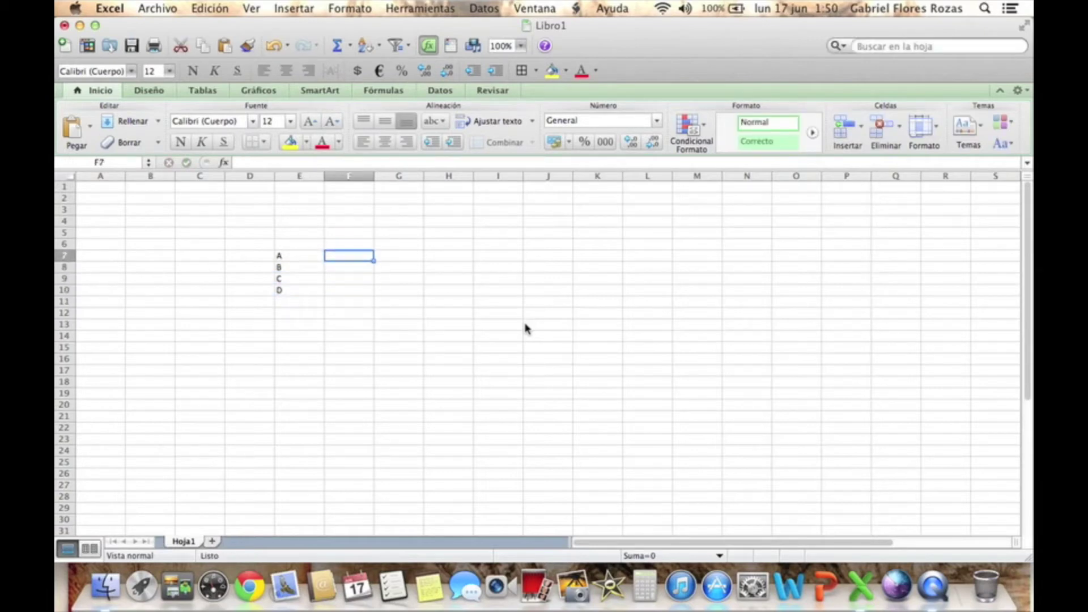
Enter the letters E, F, G, H down column F from F7 to F10
type("E")
key("Return")
type("F")
key("Return")
type("G")
key("Return")
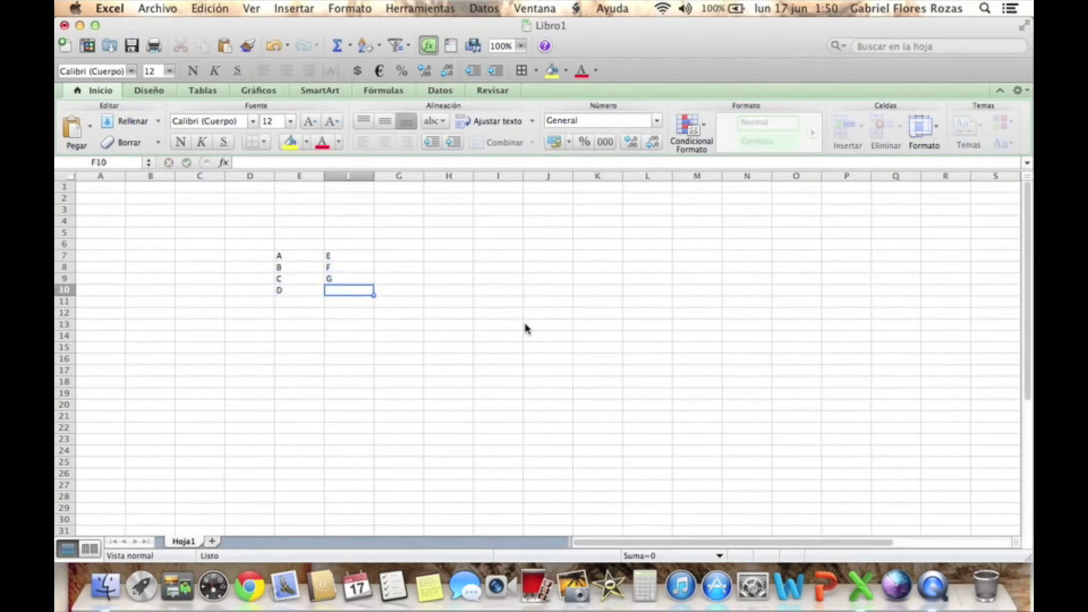
type("H")
key("Return")
key("Right")
key("Right")
key("Up")
key("Left")
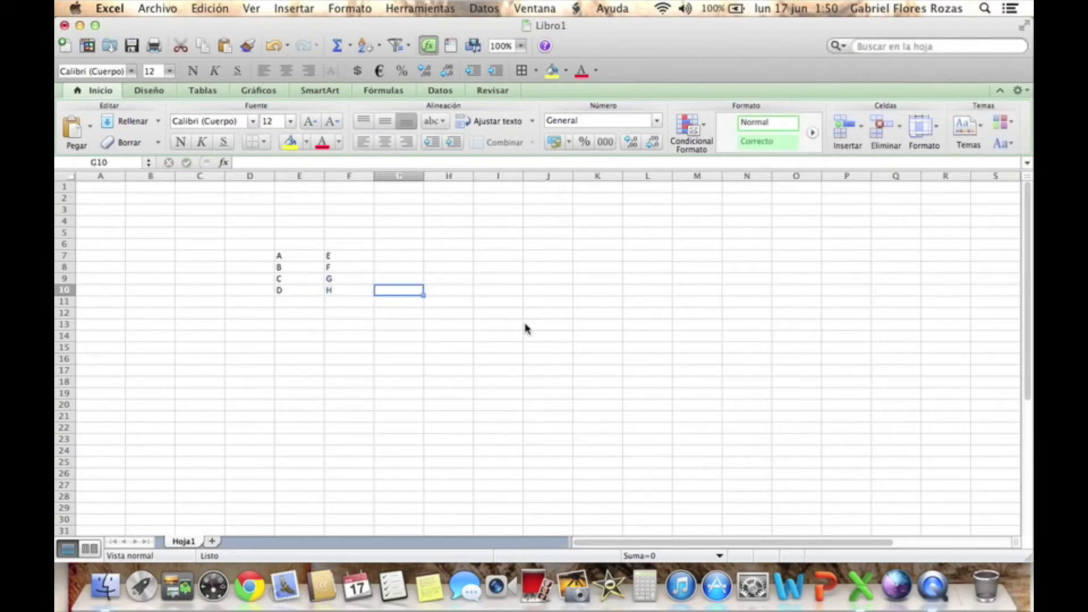
key("Up")
key("Up")
key("Up")
Enter the letters I, J, K, L down column G from G7 to G10
type("I")
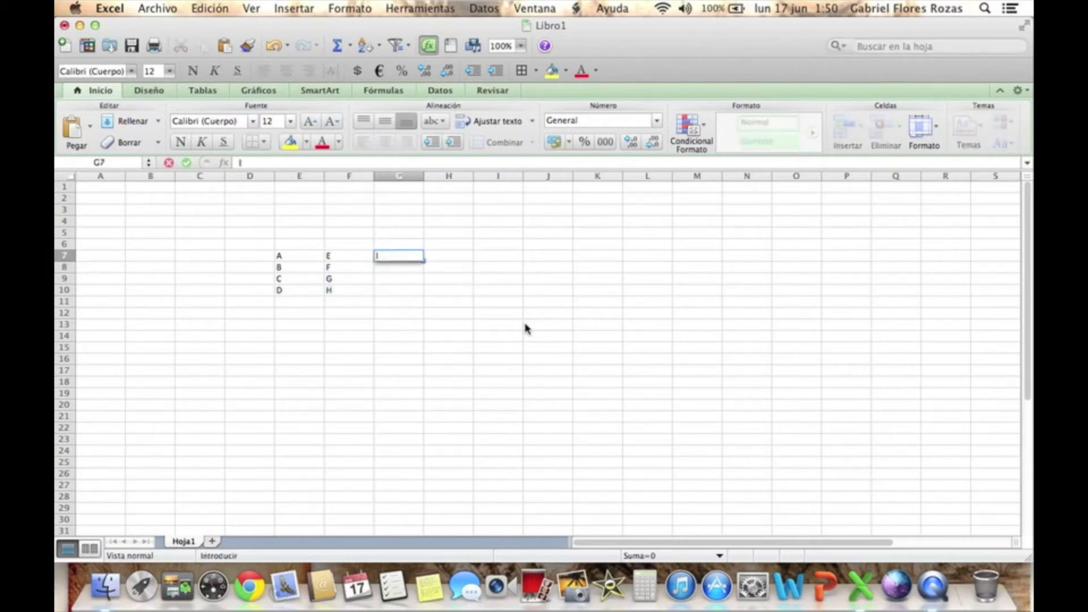
key("Return")
type("J")
key("Return")
type("K")
key("Return")
type("L")
key("Return")
left_click(414, 381)
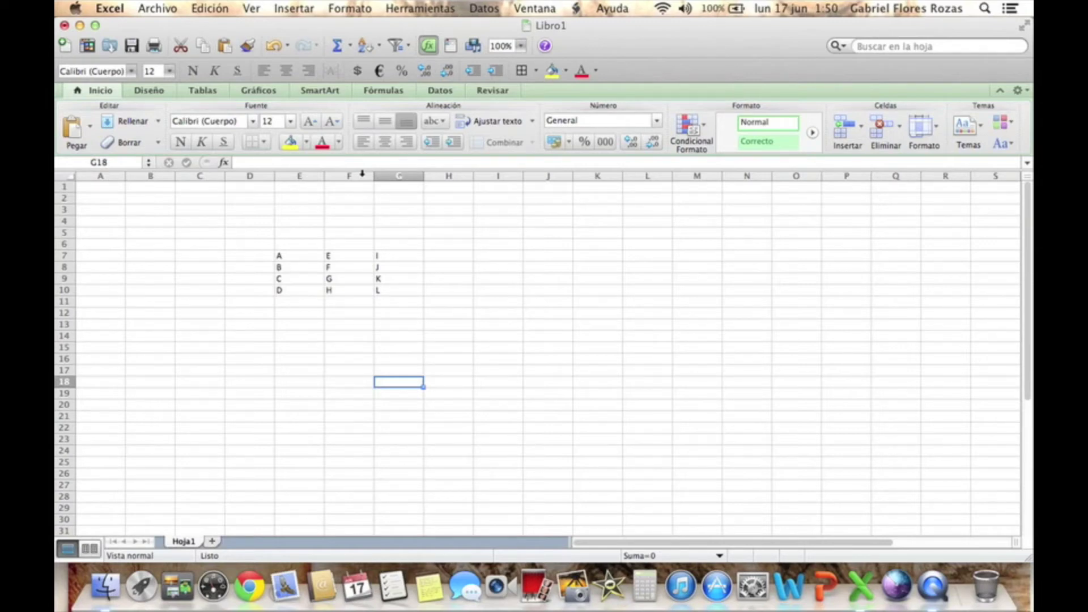
right_click(357, 177)
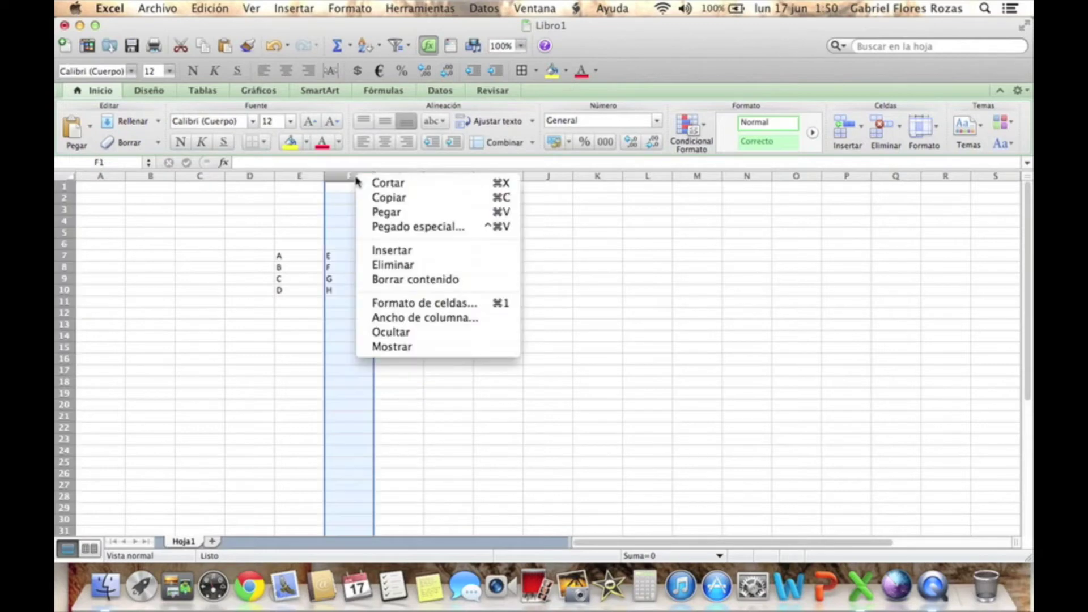
left_click(395, 252)
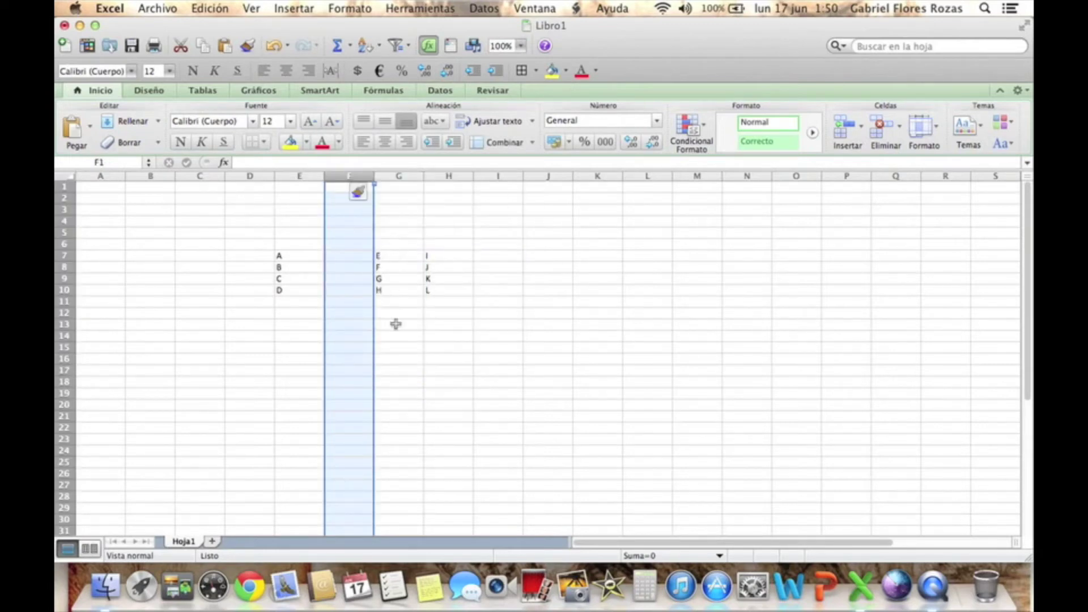
left_click(419, 372)
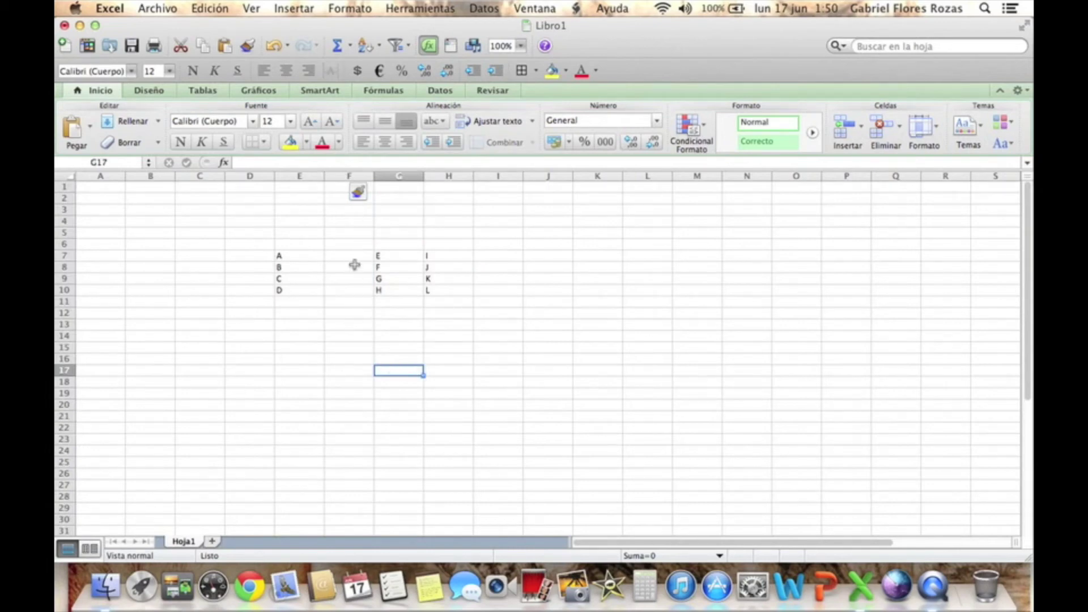
left_click(274, 46)
left_click(350, 349)
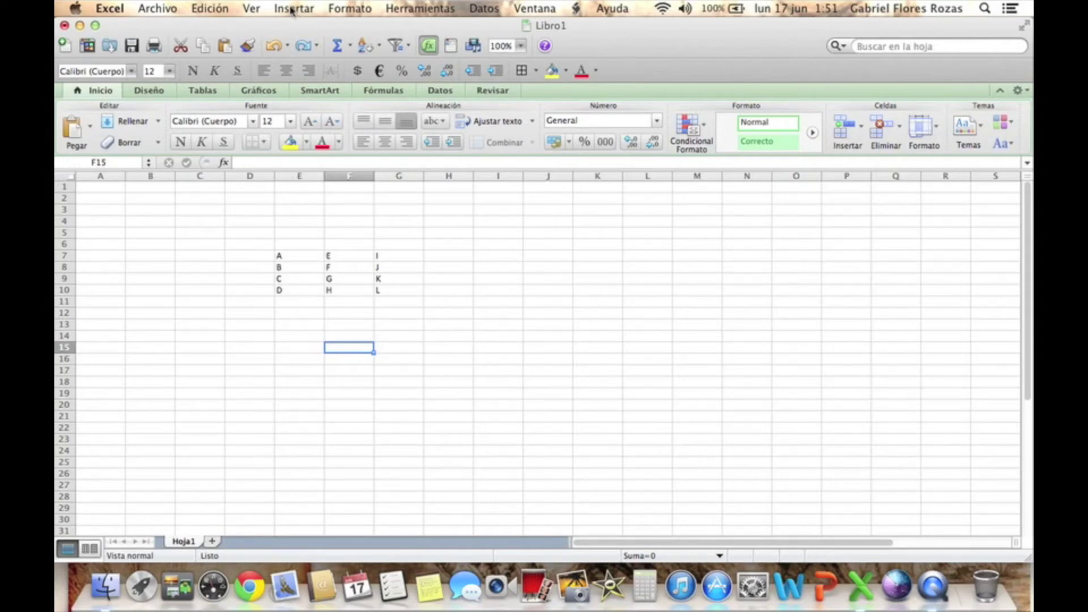
left_click(292, 9)
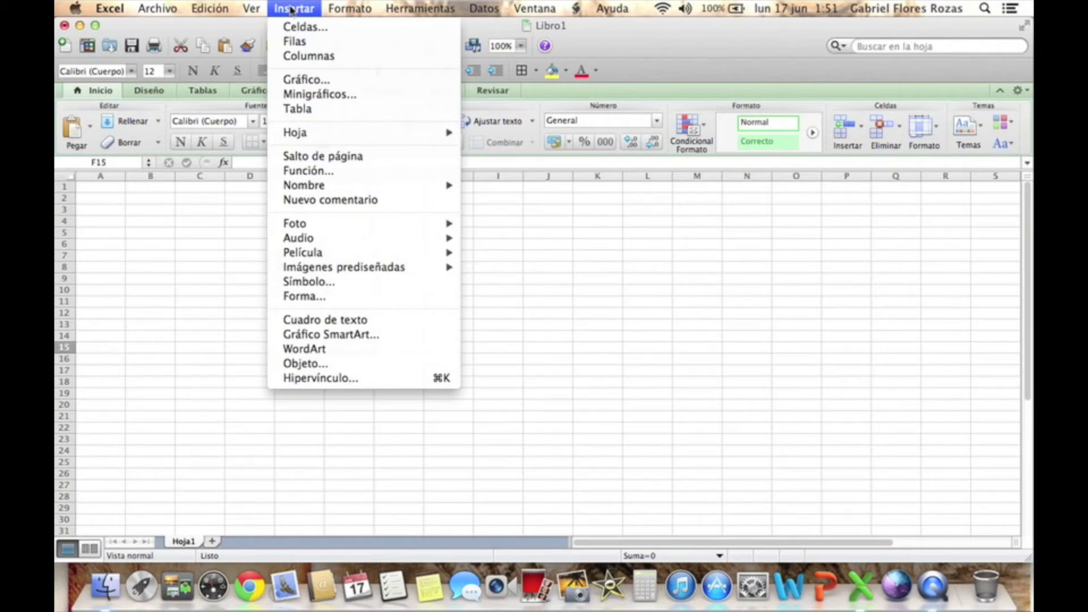
left_click(307, 56)
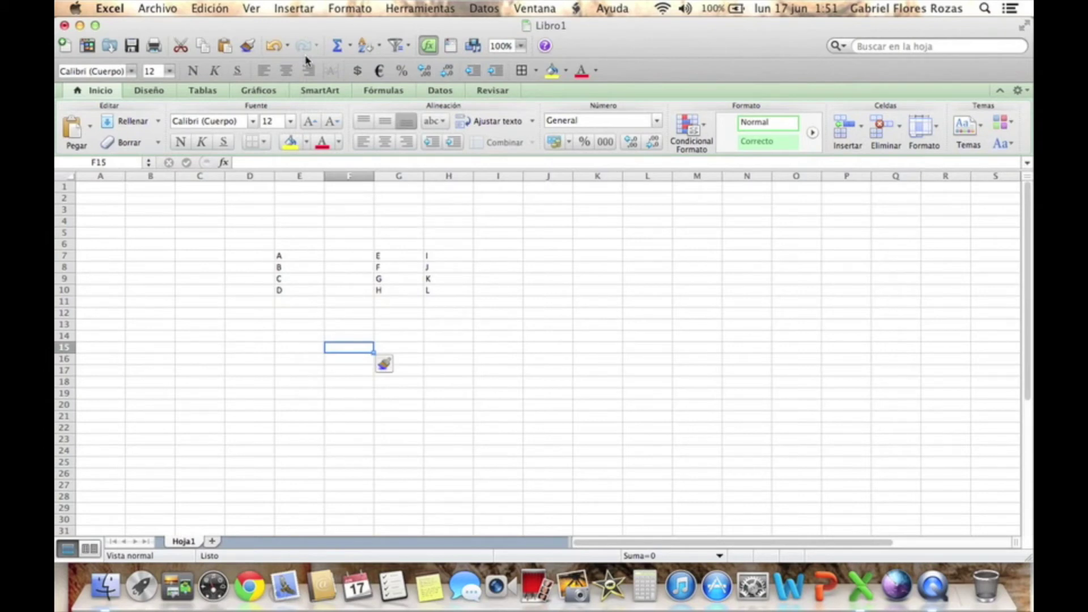
left_click(274, 45)
left_click(417, 349)
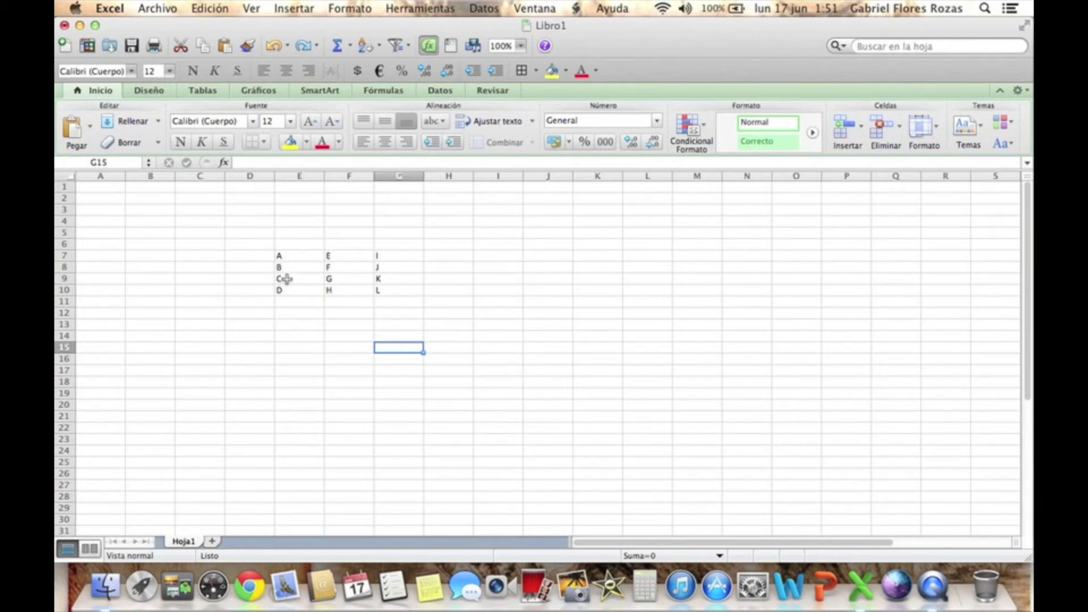
left_click(64, 278)
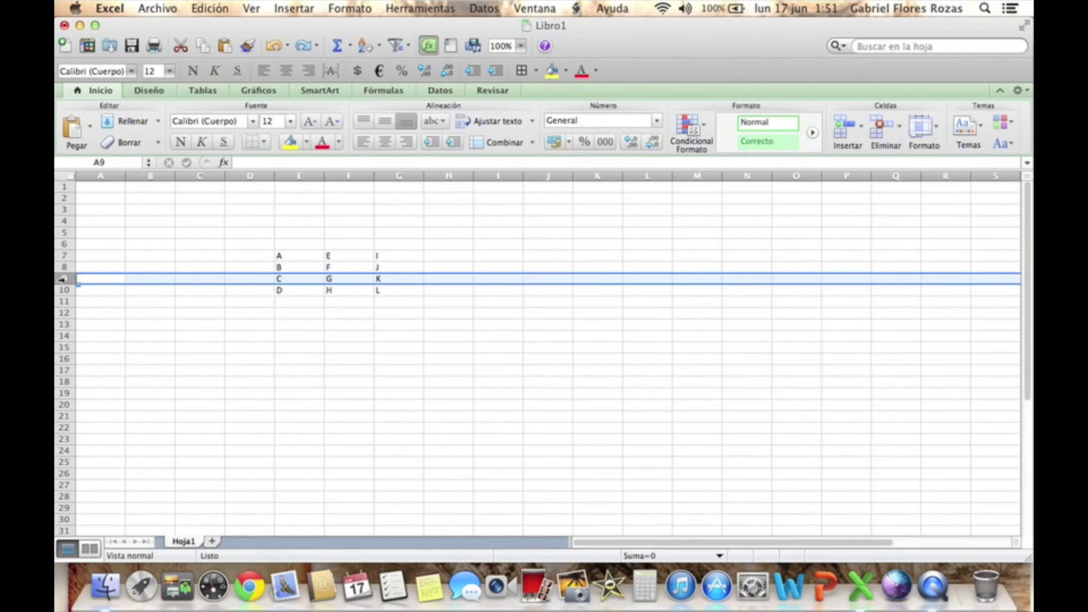
right_click(63, 279)
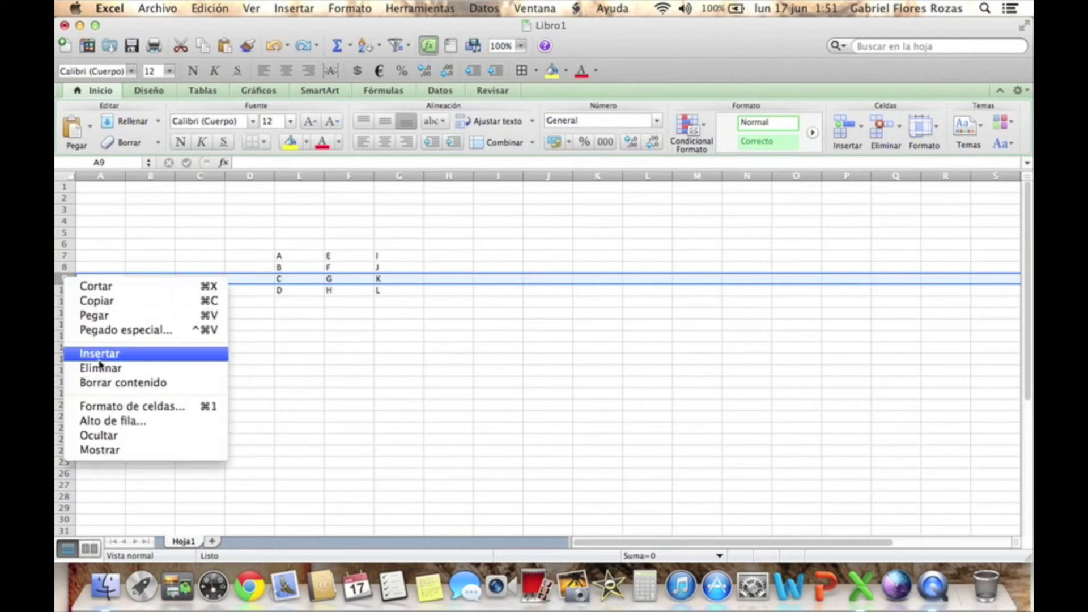
left_click(134, 359)
left_click(370, 399)
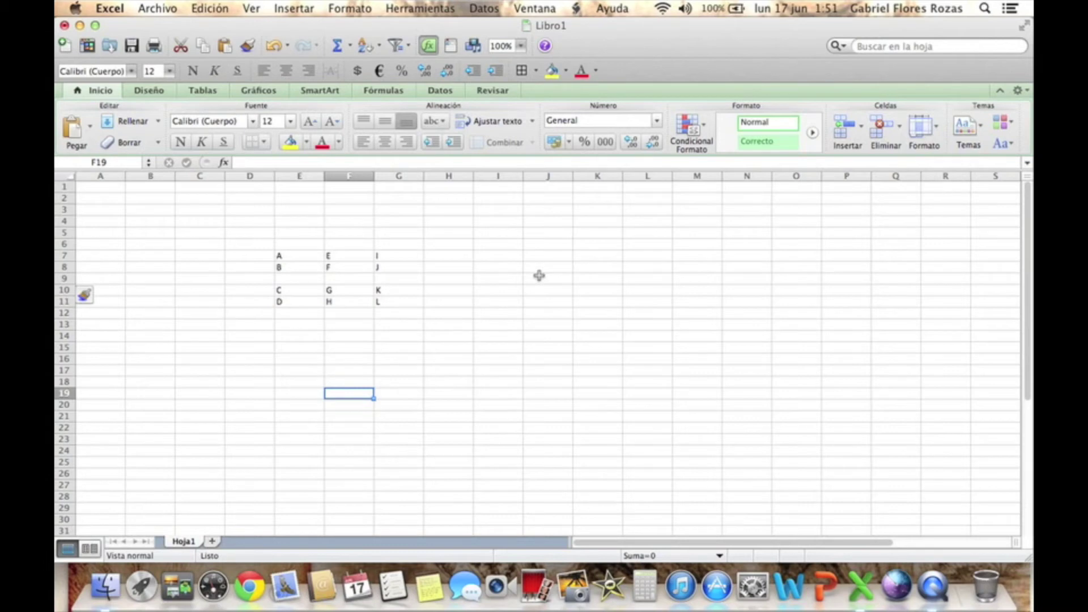
left_click(272, 47)
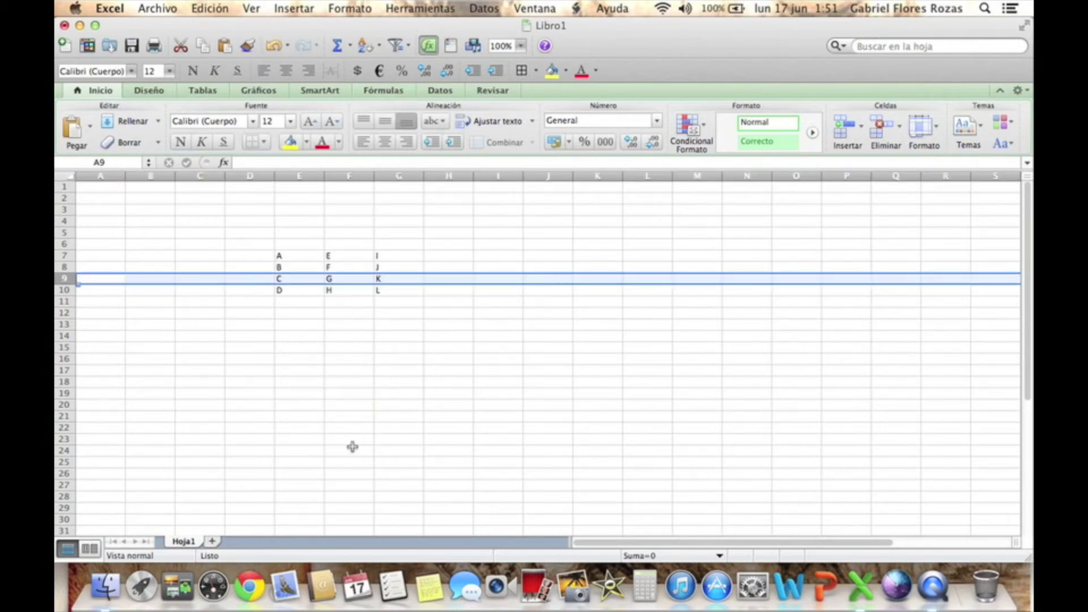
left_click(379, 417)
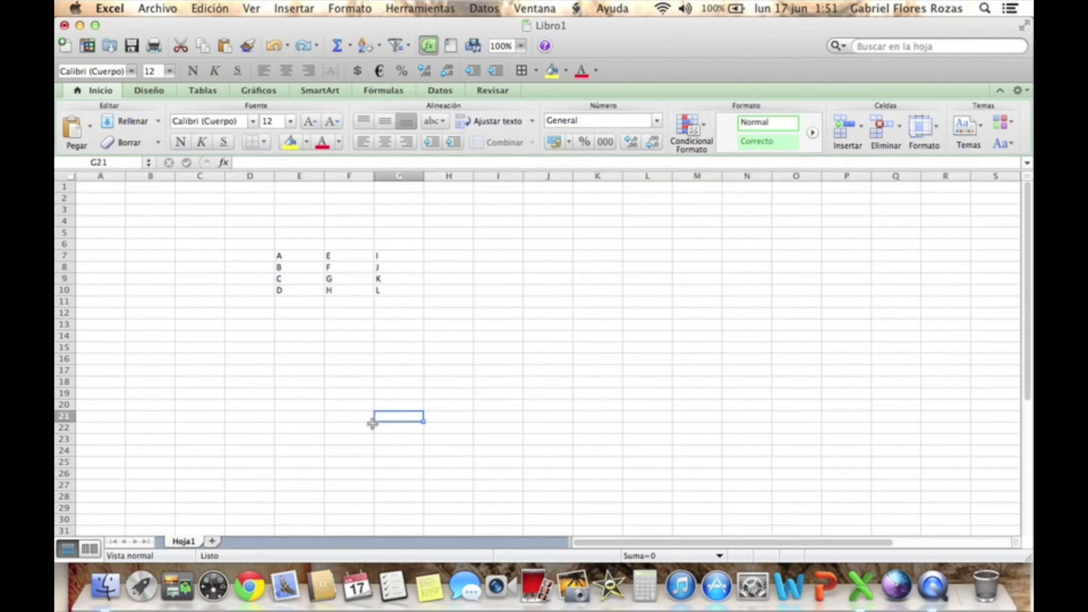
left_click(63, 278)
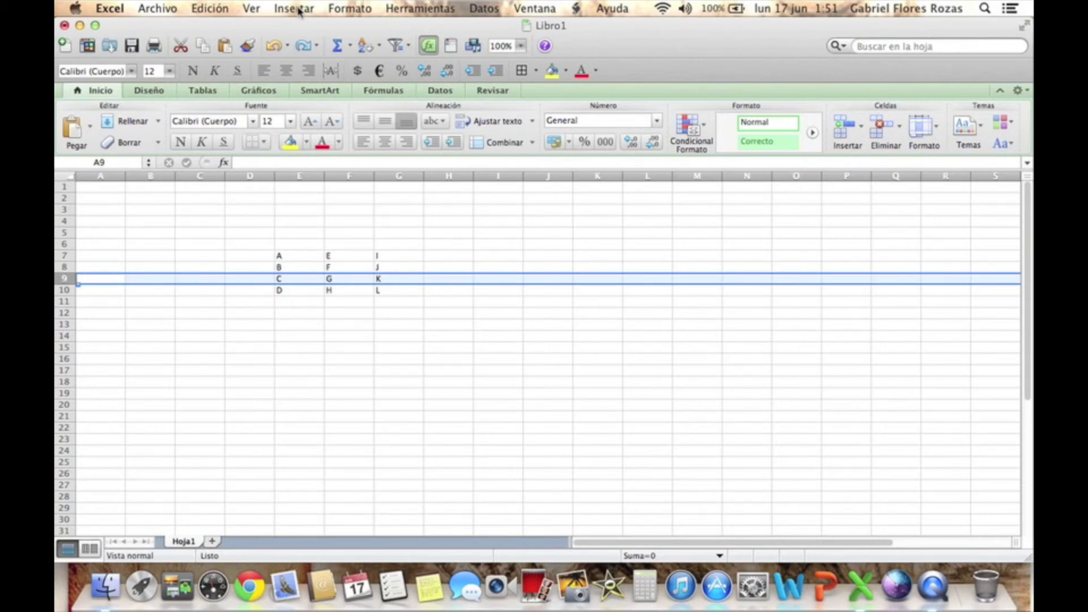
Insert three blank rows at row 9: one from the Insertar menu, two from the row menu
left_click(299, 10)
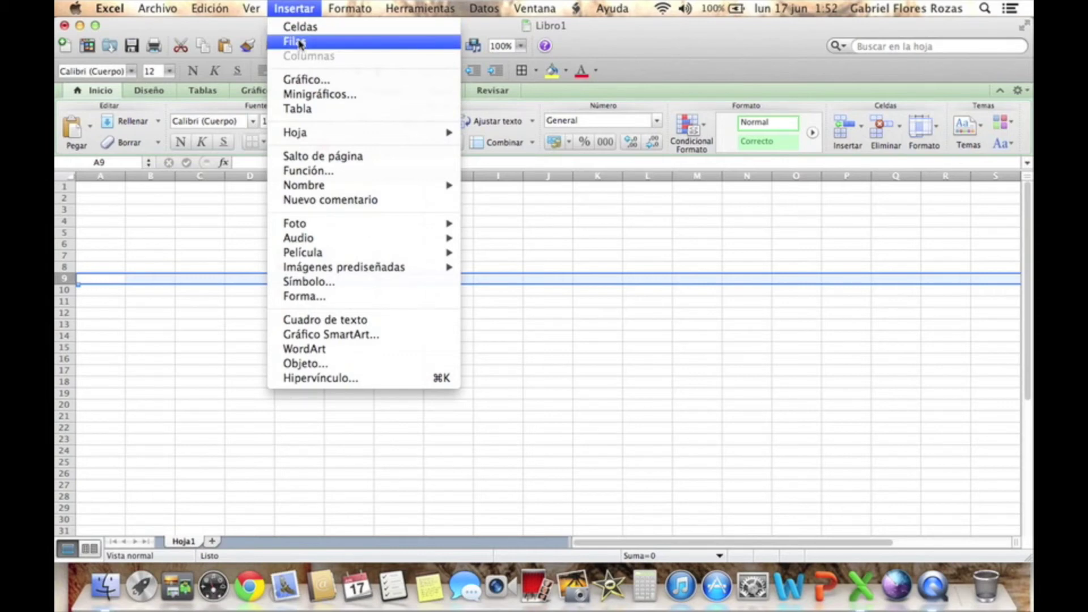
left_click(301, 42)
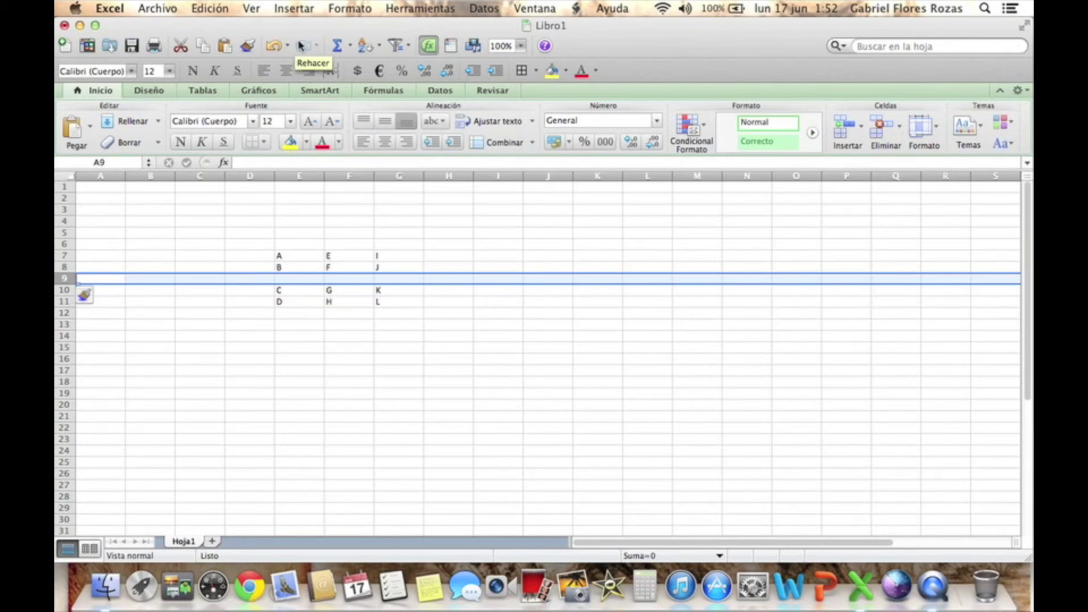
right_click(63, 279)
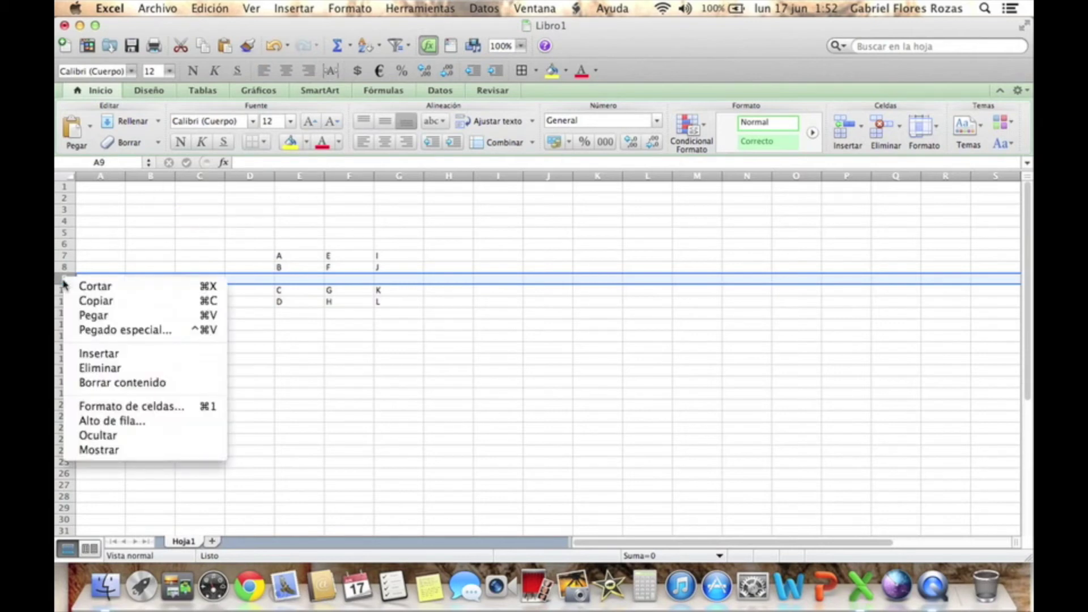
left_click(113, 351)
right_click(63, 294)
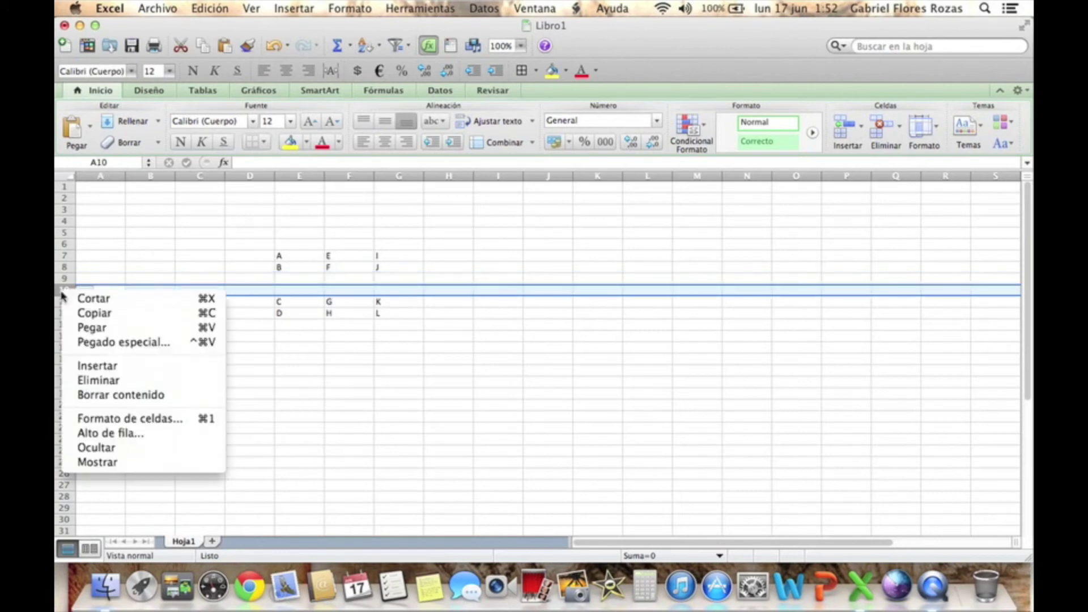
left_click(92, 369)
Check the new empty cells E9–E11 and select the whole of row 9
left_click(299, 348)
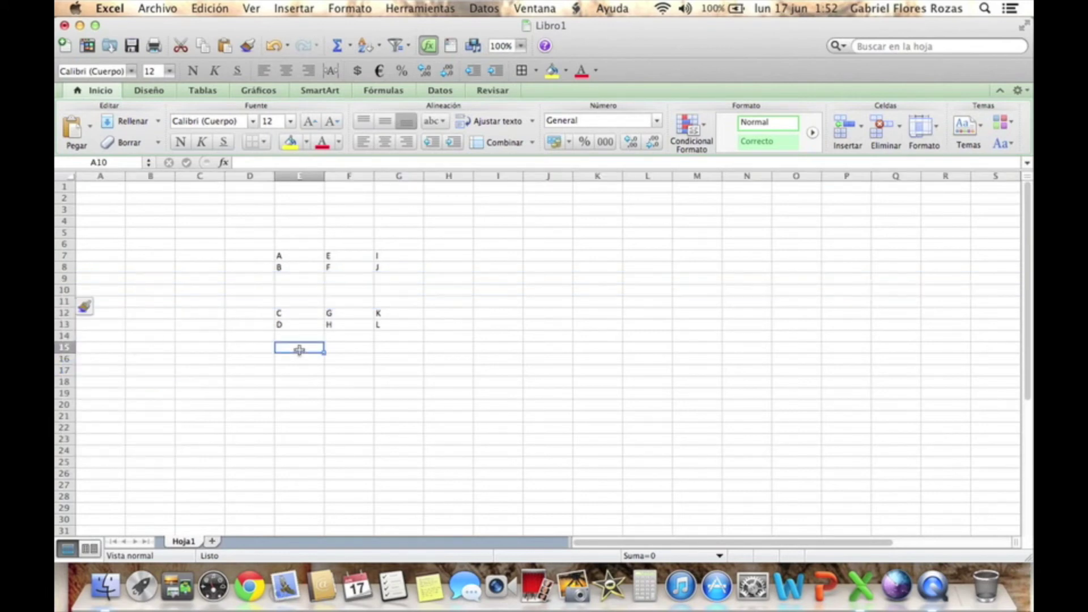
left_click(293, 278)
left_click(292, 291)
left_click(292, 301)
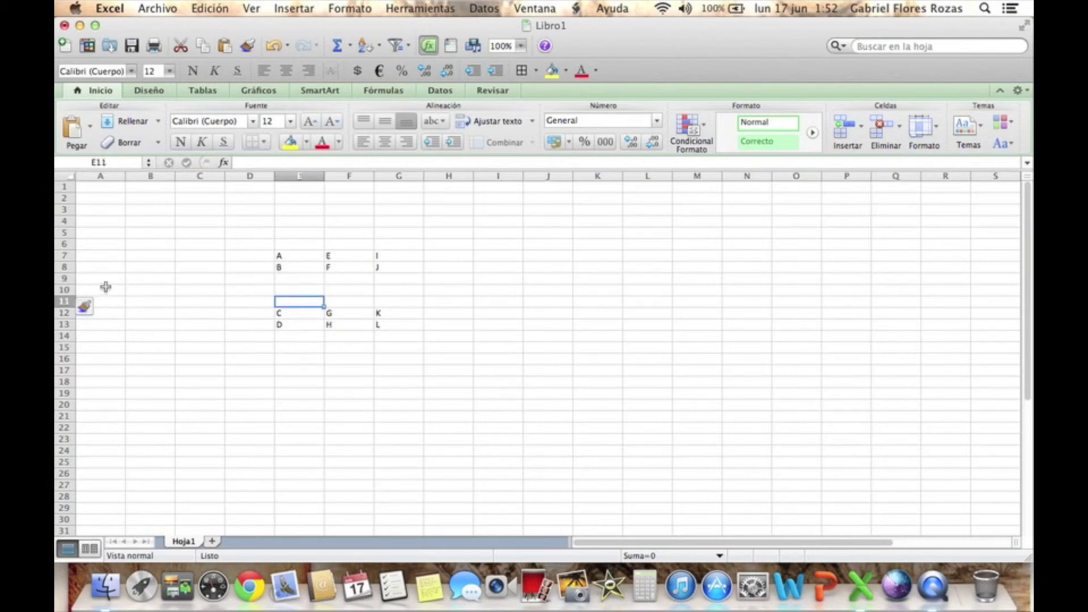
left_click(63, 278)
Insert three more blank rows over rows 9–11, then select the six empty rows 9–14
left_click_drag(62, 279, 62, 302)
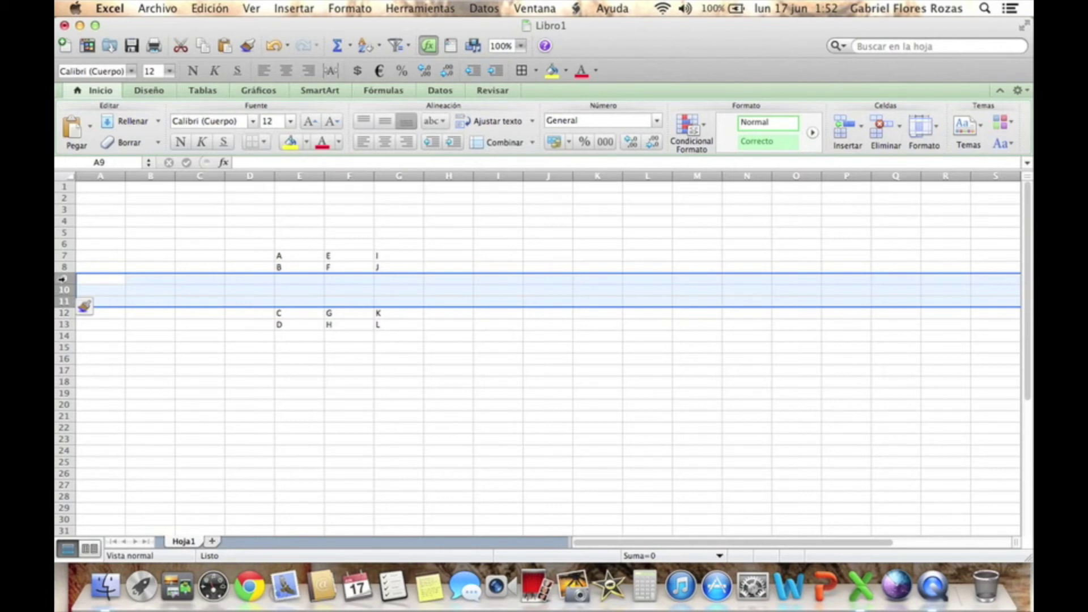
right_click(63, 278)
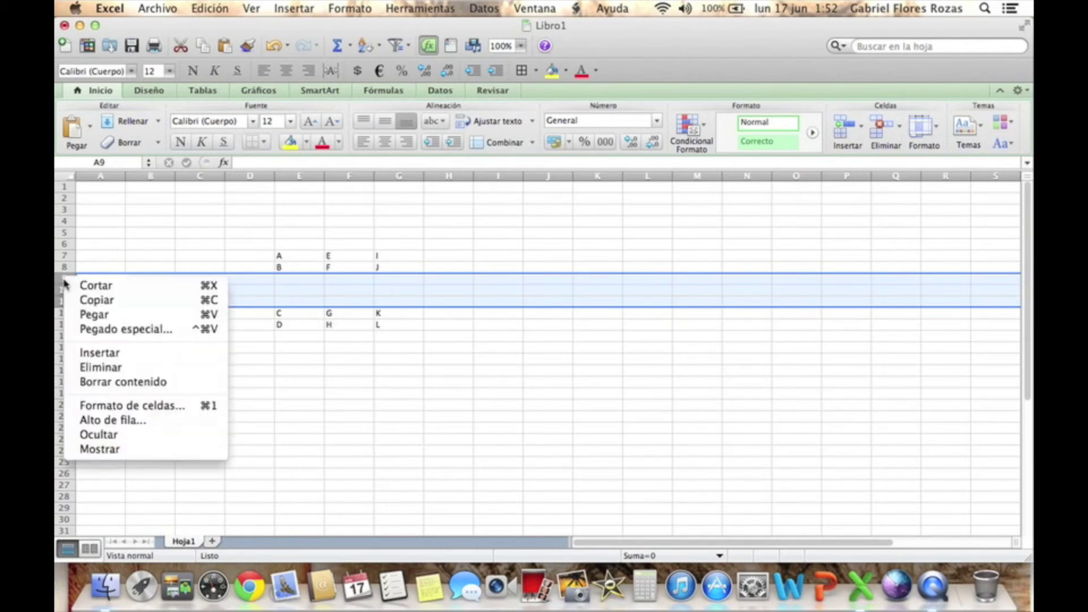
left_click(109, 356)
left_click(363, 348)
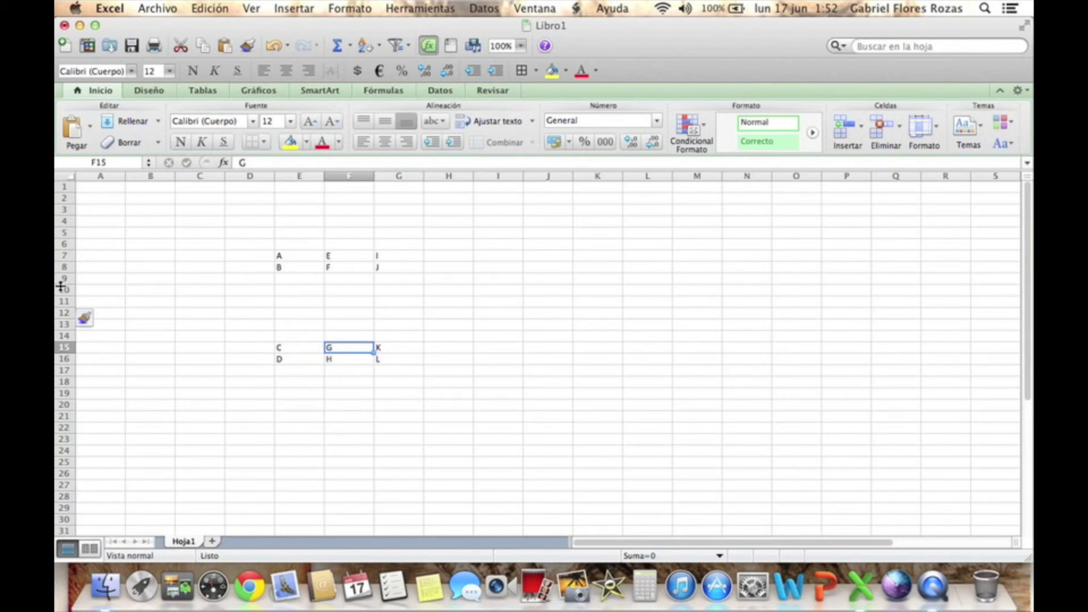
left_click_drag(60, 278, 60, 335)
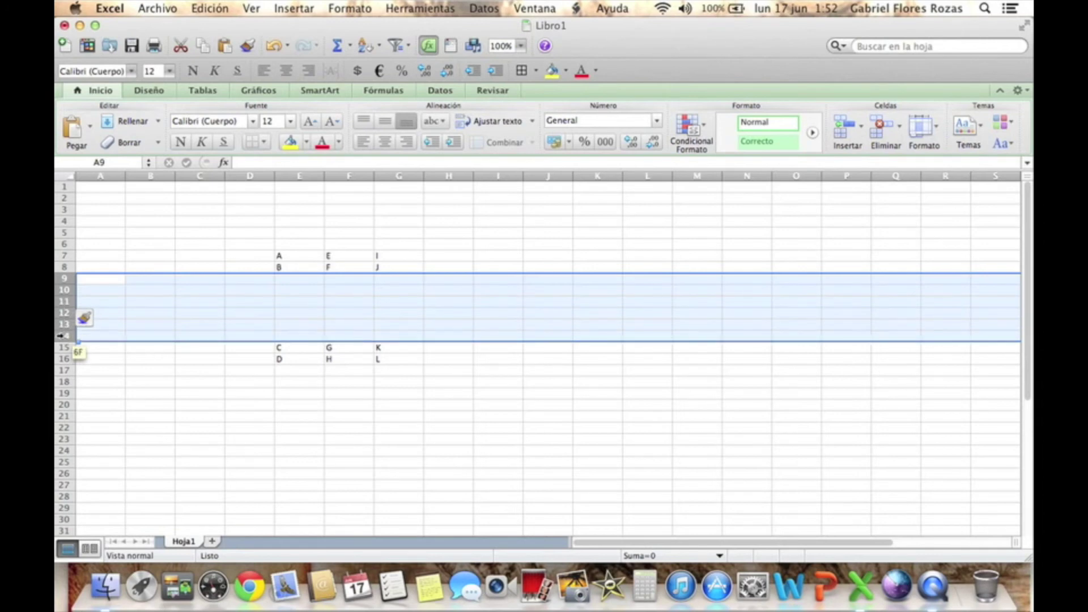
Delete the empty rows 9–14 from the row menu, then undo that deletion
right_click(62, 278)
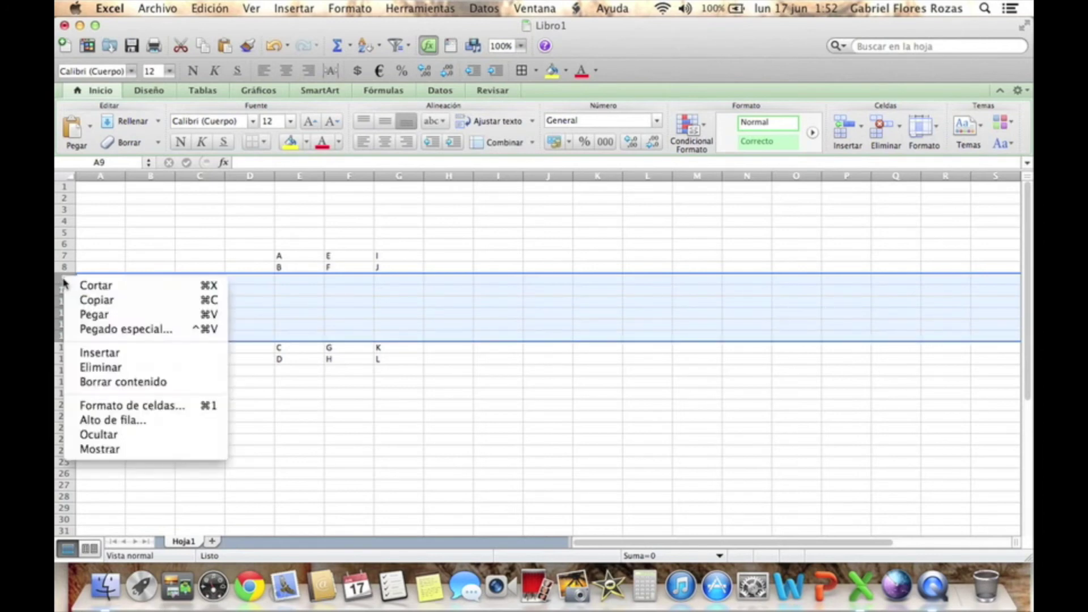
left_click(112, 369)
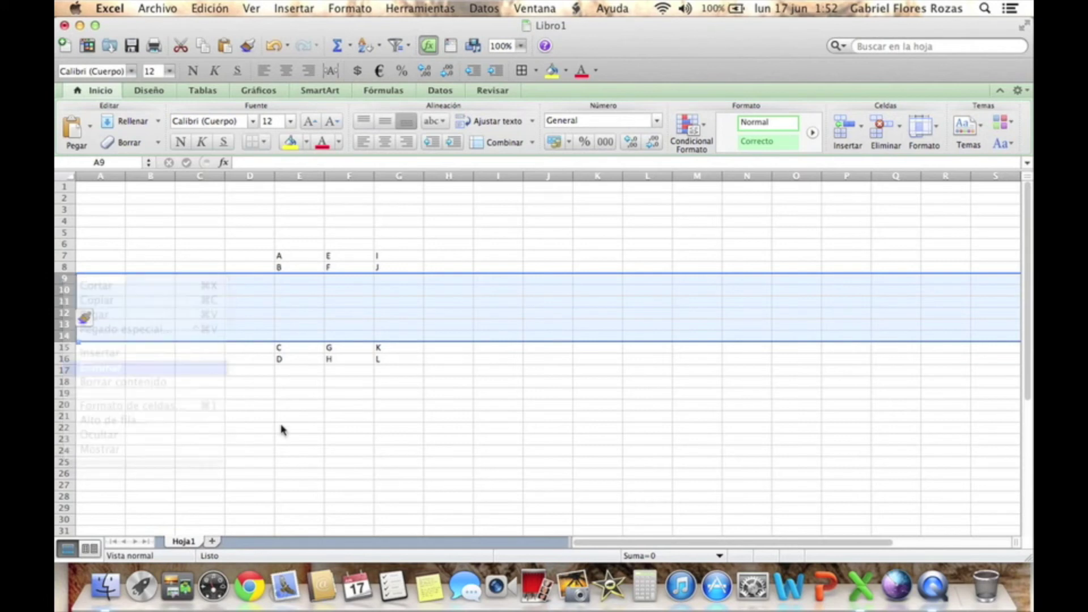
left_click(309, 431)
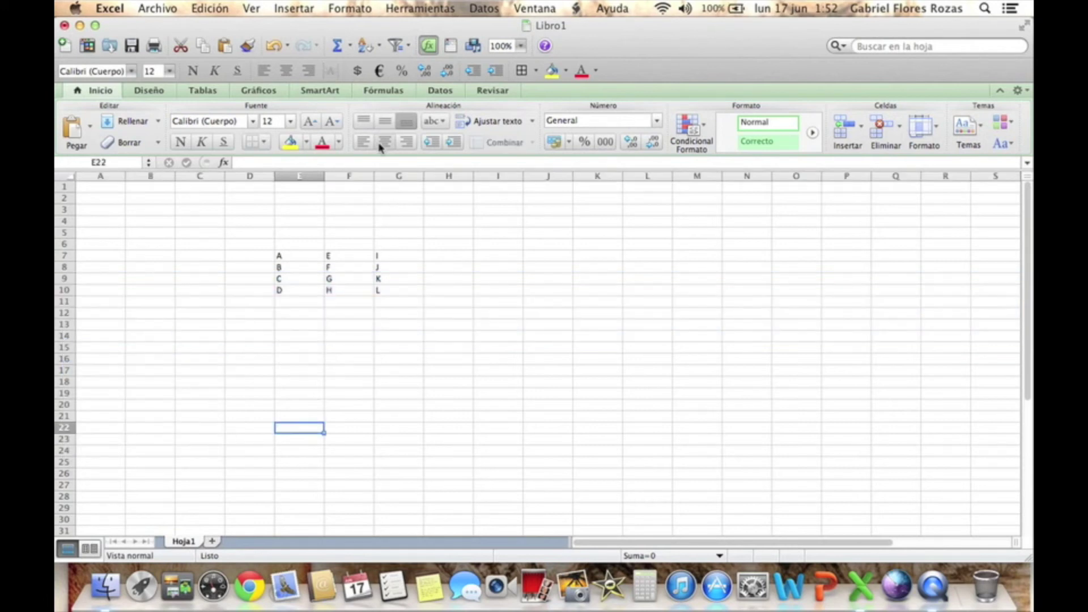
left_click(274, 47)
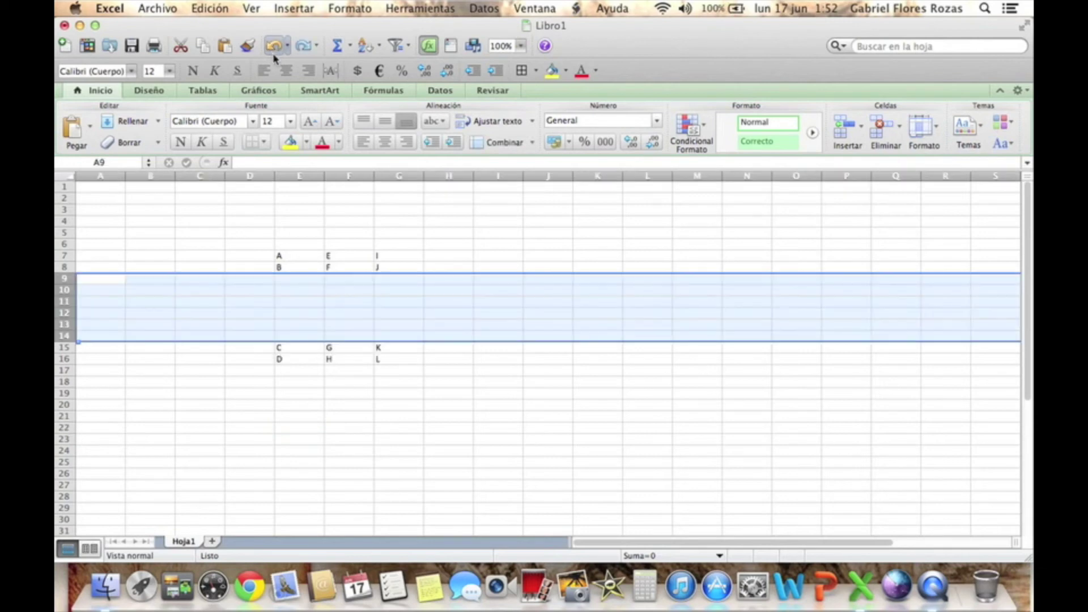
left_click(247, 426)
Reselect rows 9–14 and delete them with Edición > Eliminar
left_click_drag(63, 279, 64, 336)
left_click(217, 9)
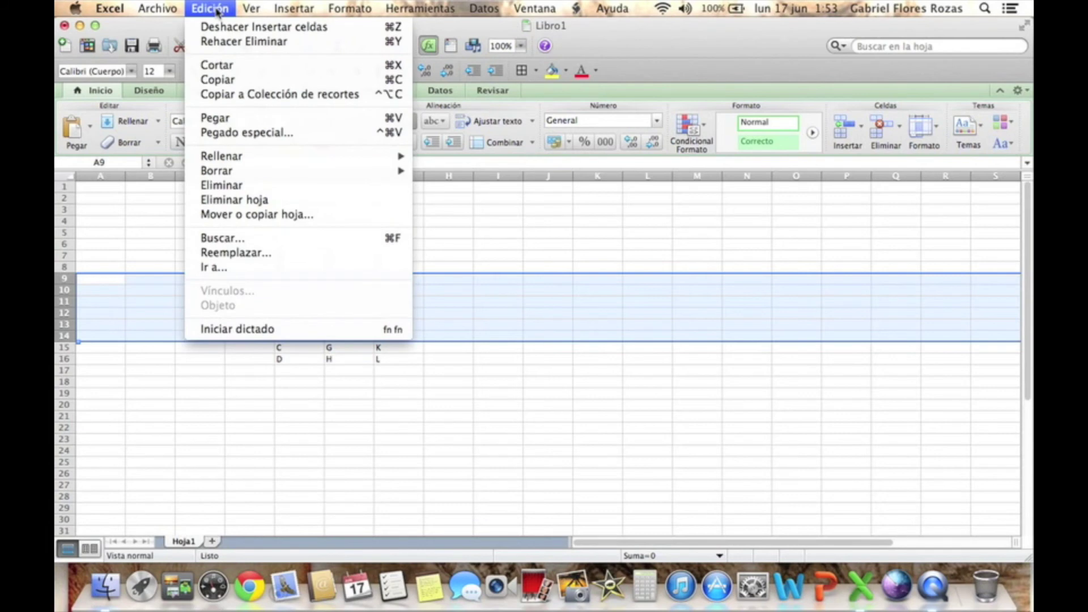
left_click(230, 186)
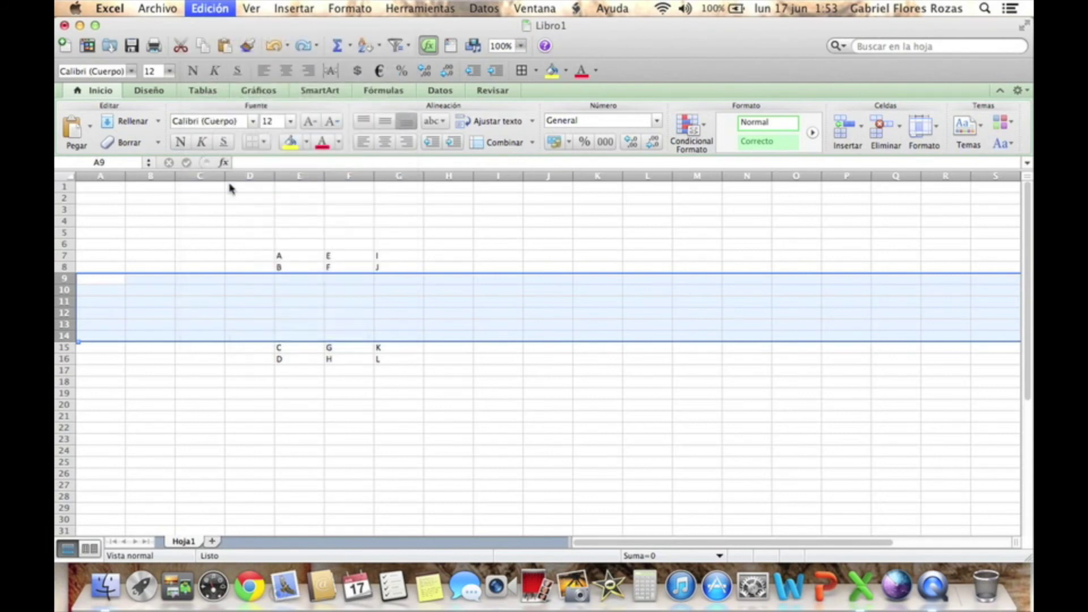
left_click(398, 394)
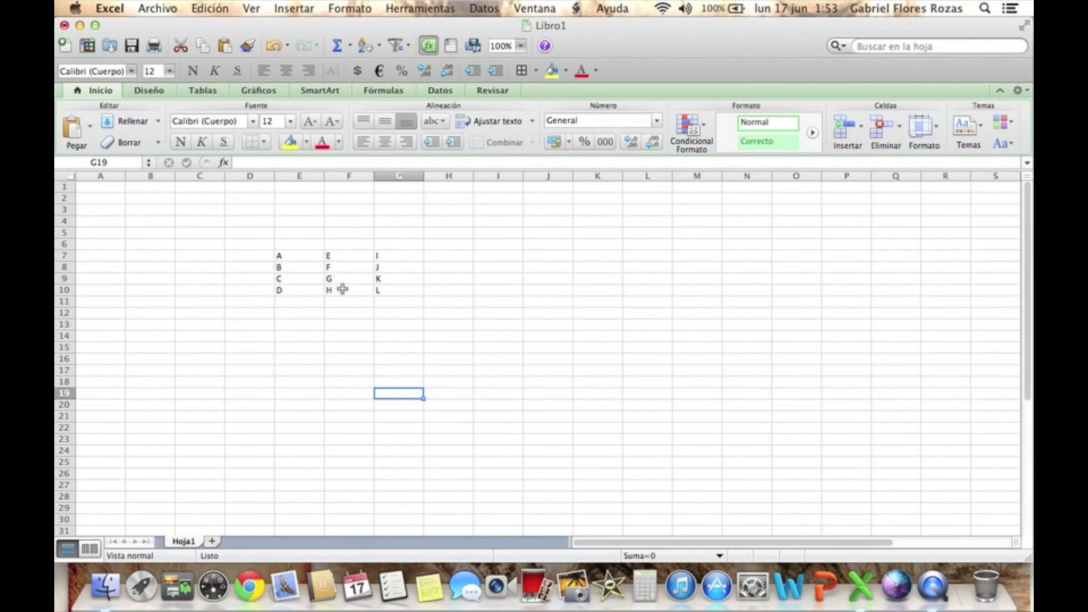
left_click(349, 176)
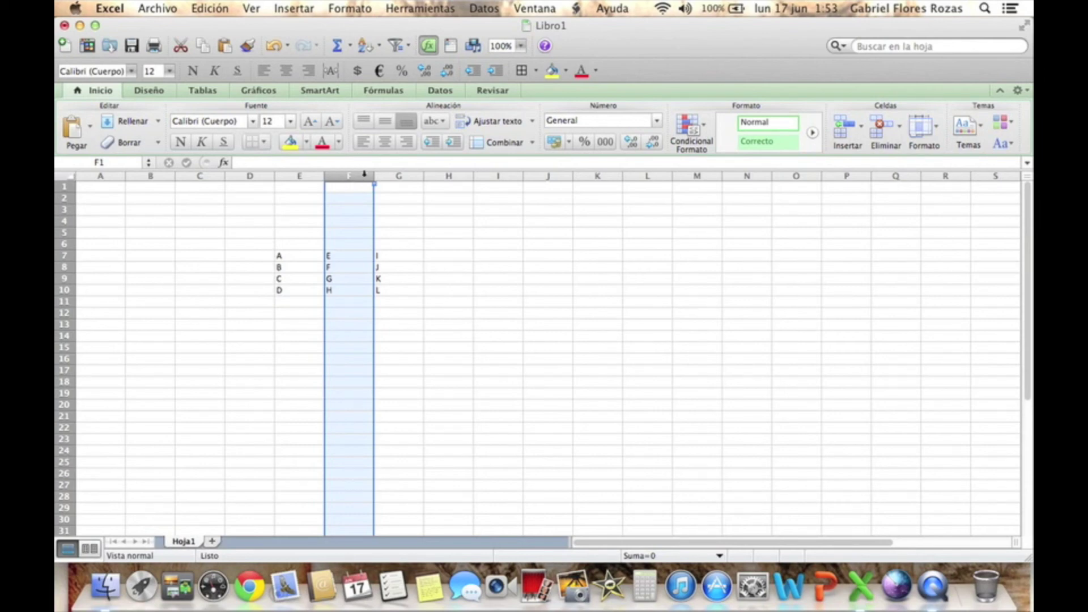
right_click(364, 175)
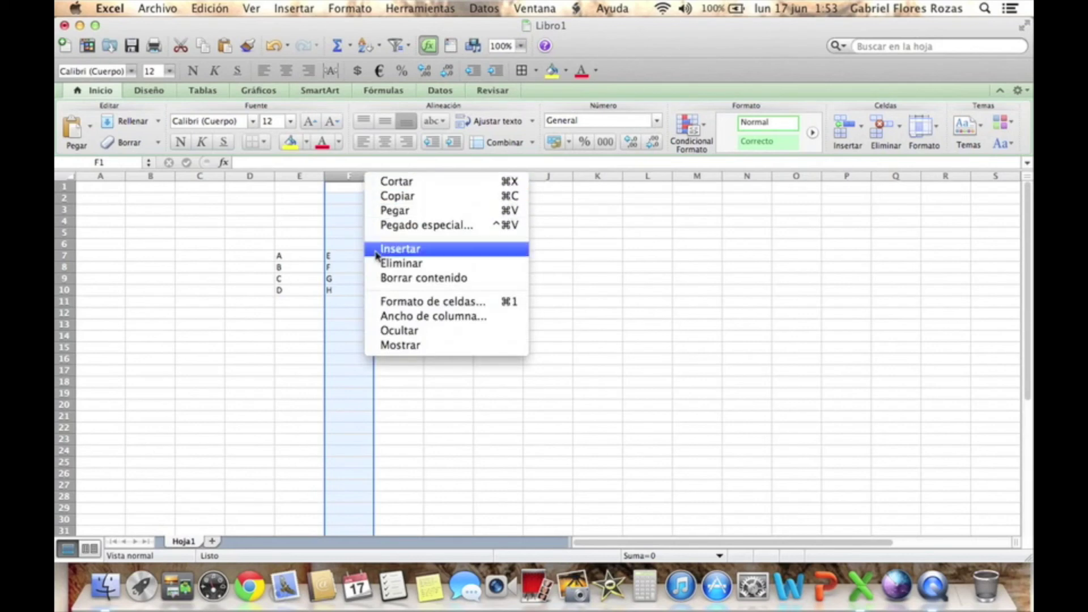
left_click(397, 264)
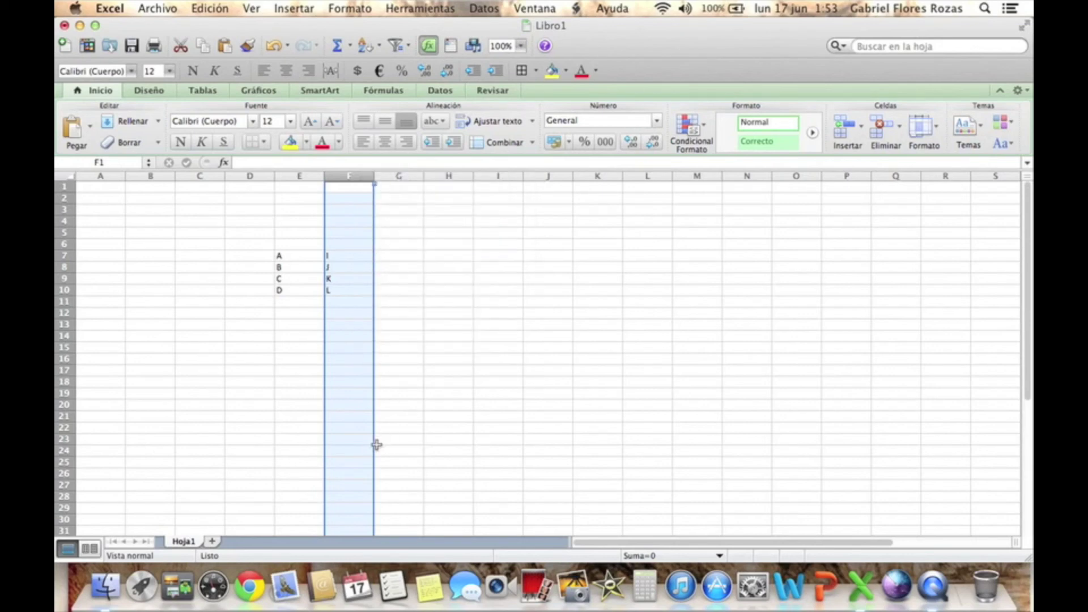
left_click(378, 451)
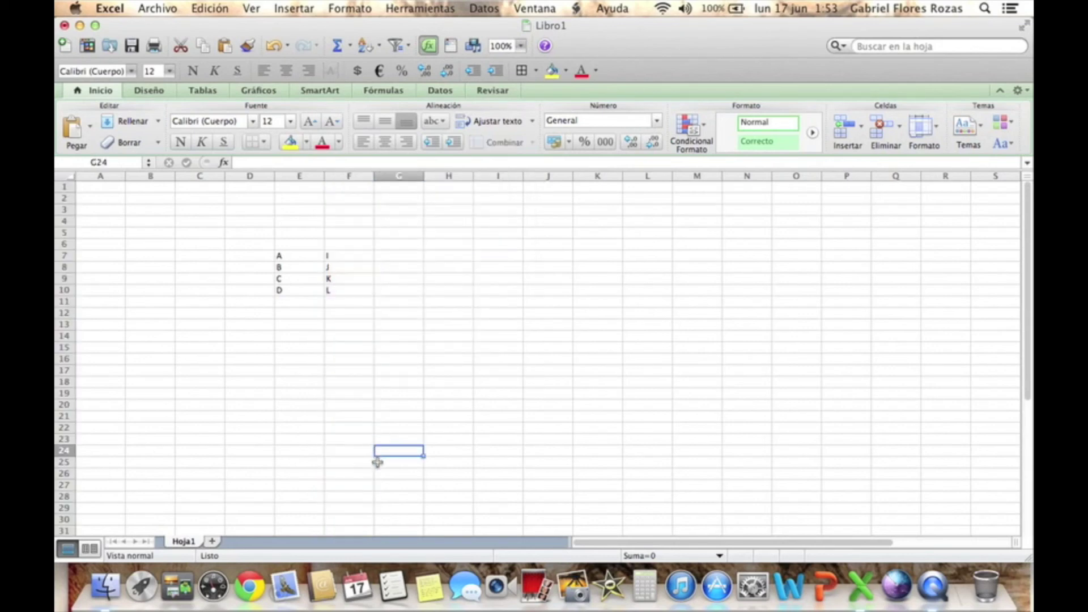
left_click(275, 47)
left_click(407, 396)
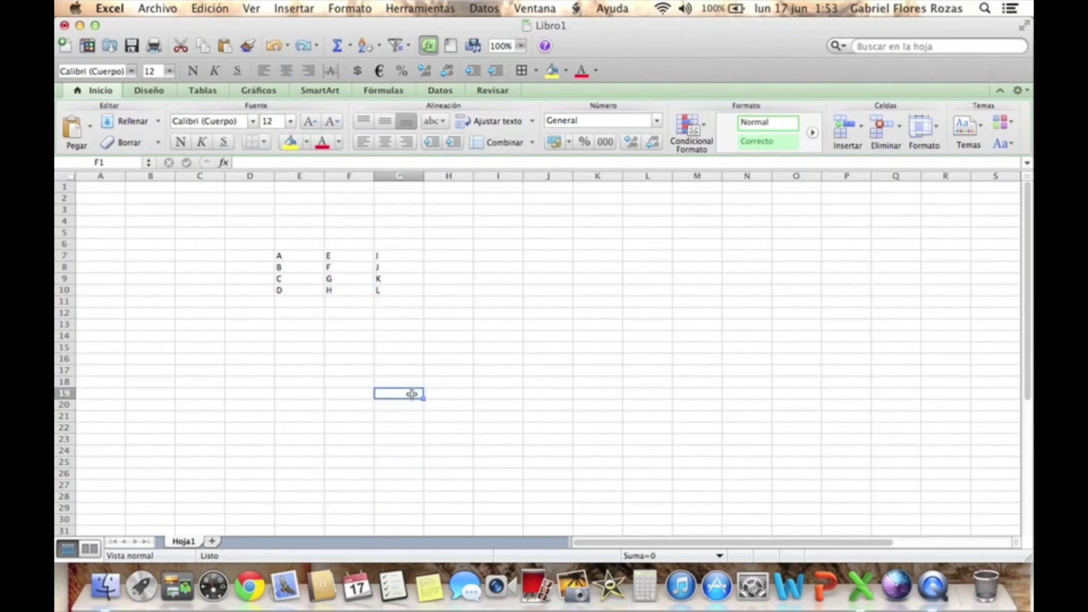
left_click(345, 173)
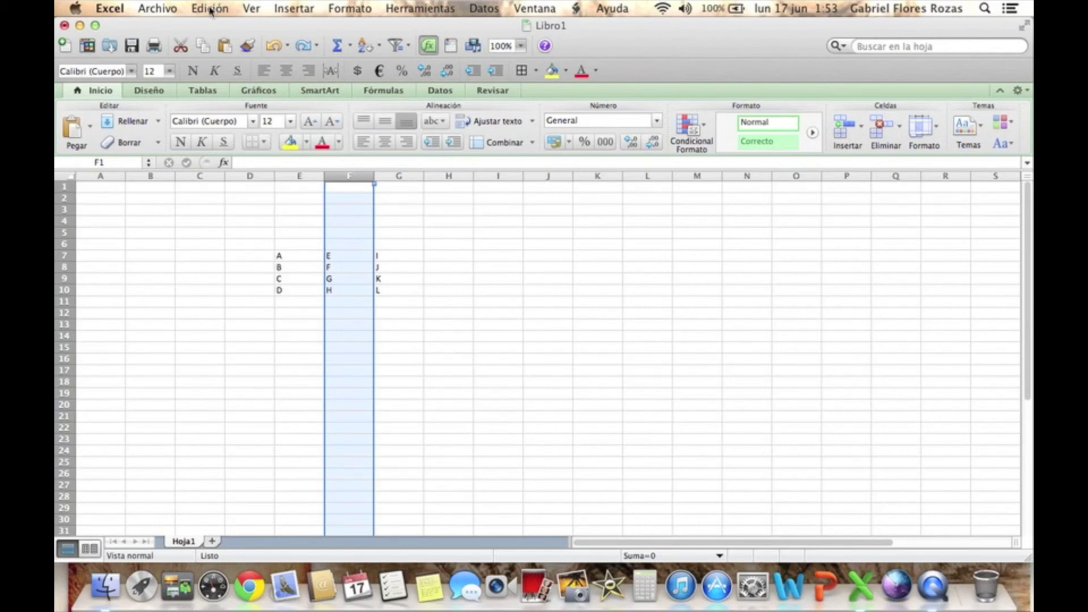
Delete column F (E–H) with Edición > Eliminar, then undo so E–H returns
left_click(211, 10)
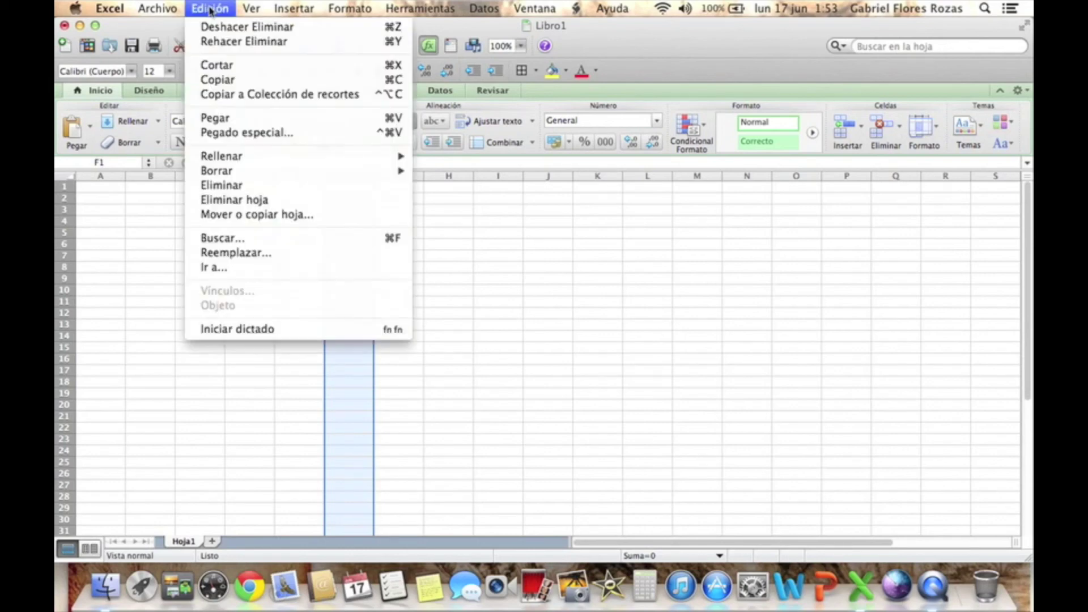
left_click(242, 188)
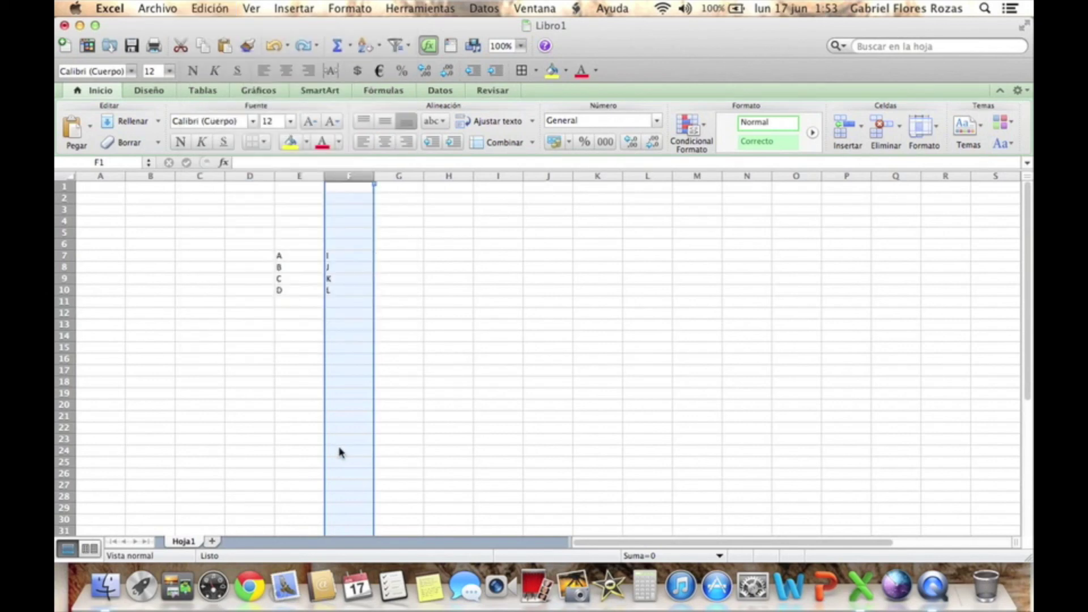
left_click(274, 45)
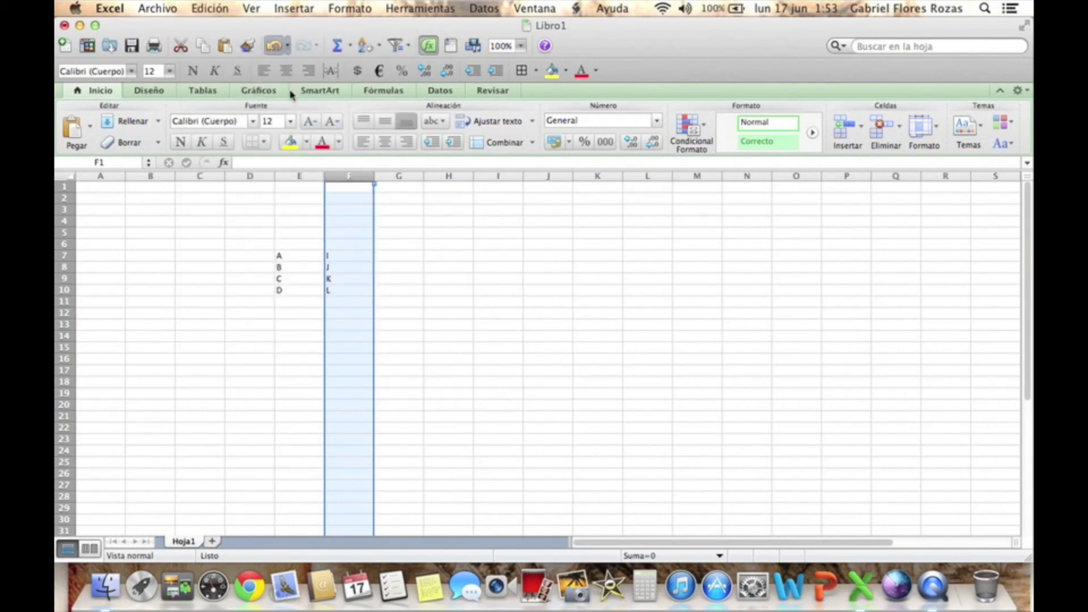